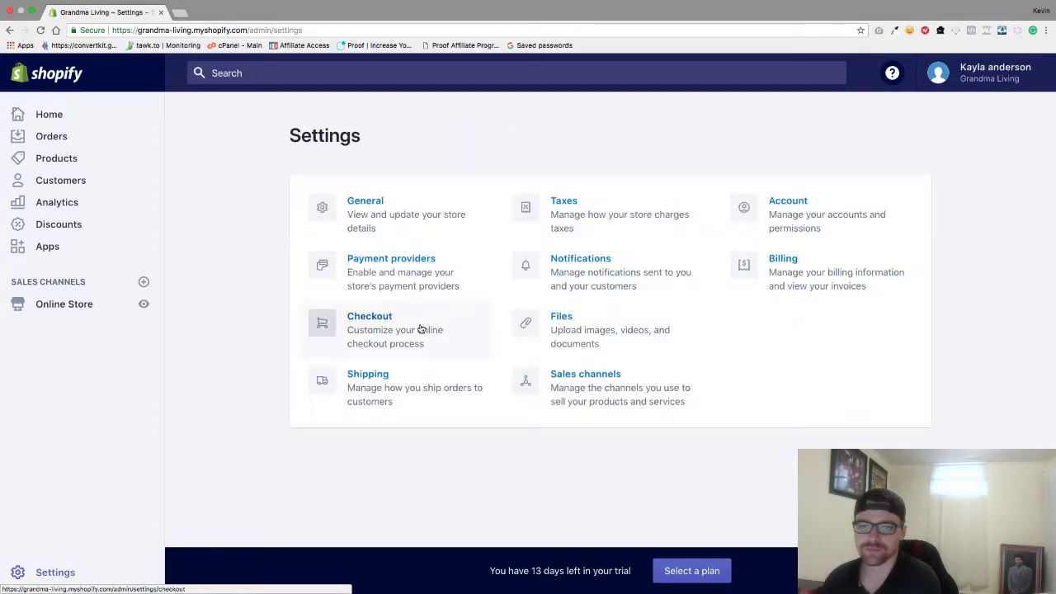
# Step: Open the checkout settings and set the primary contact method so customers can only check out using email
pyautogui.click(378, 331)
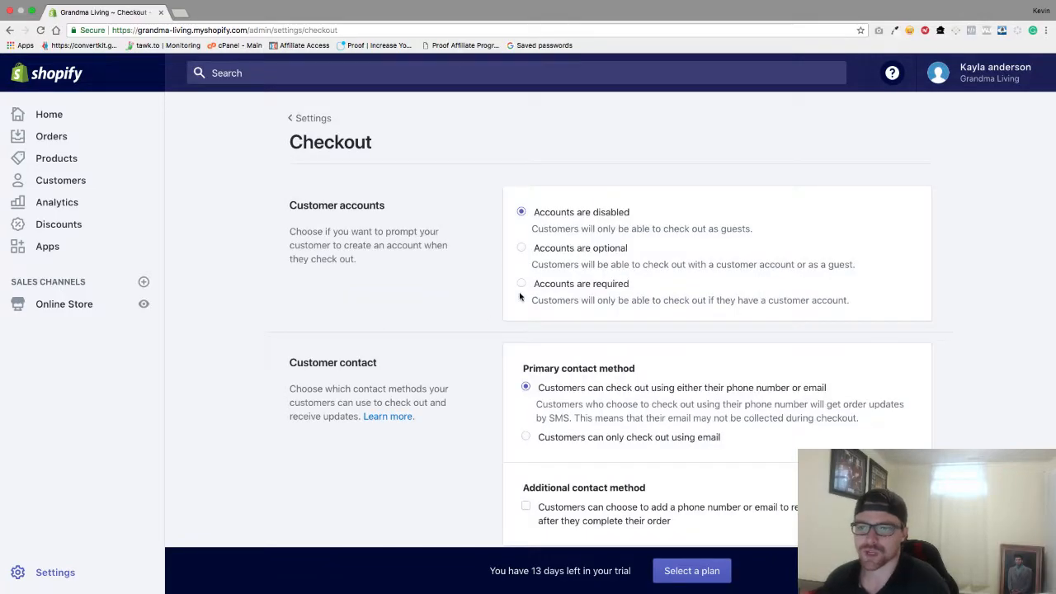
pyautogui.scroll(-1, 519, 295)
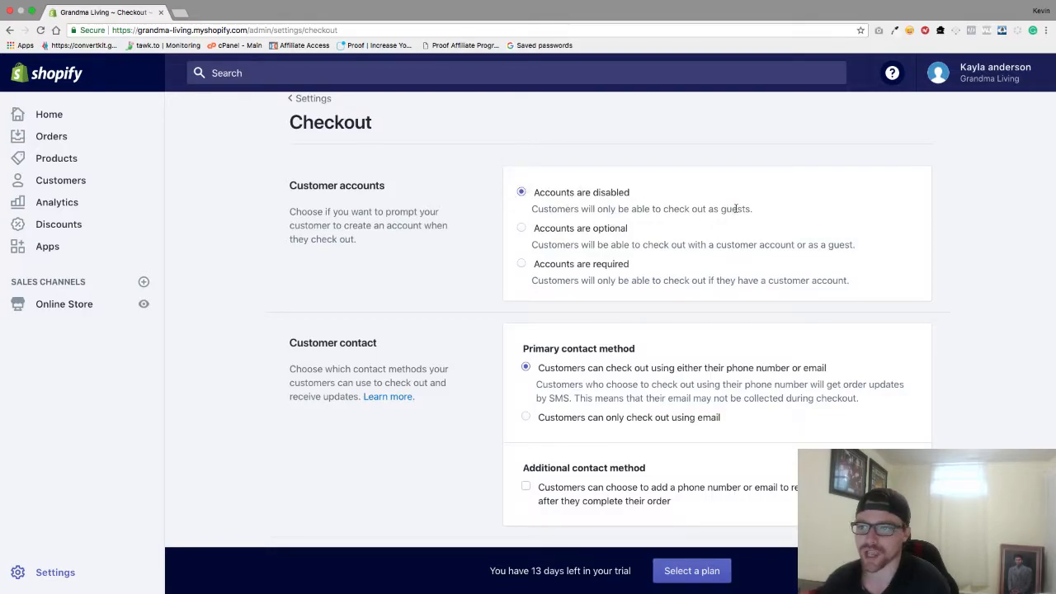
pyautogui.scroll(-3, 572, 224)
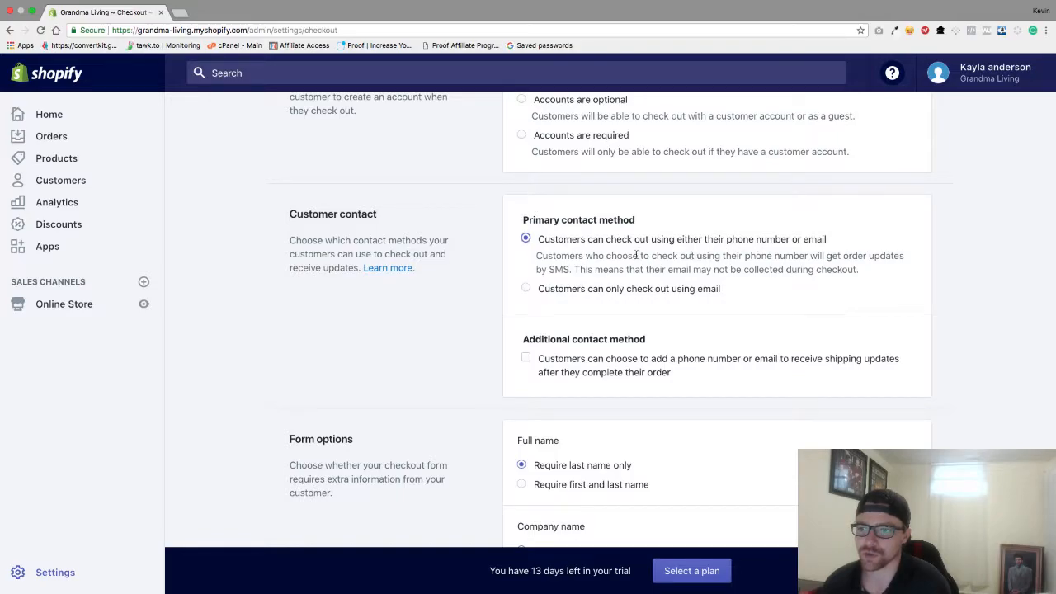
pyautogui.click(526, 288)
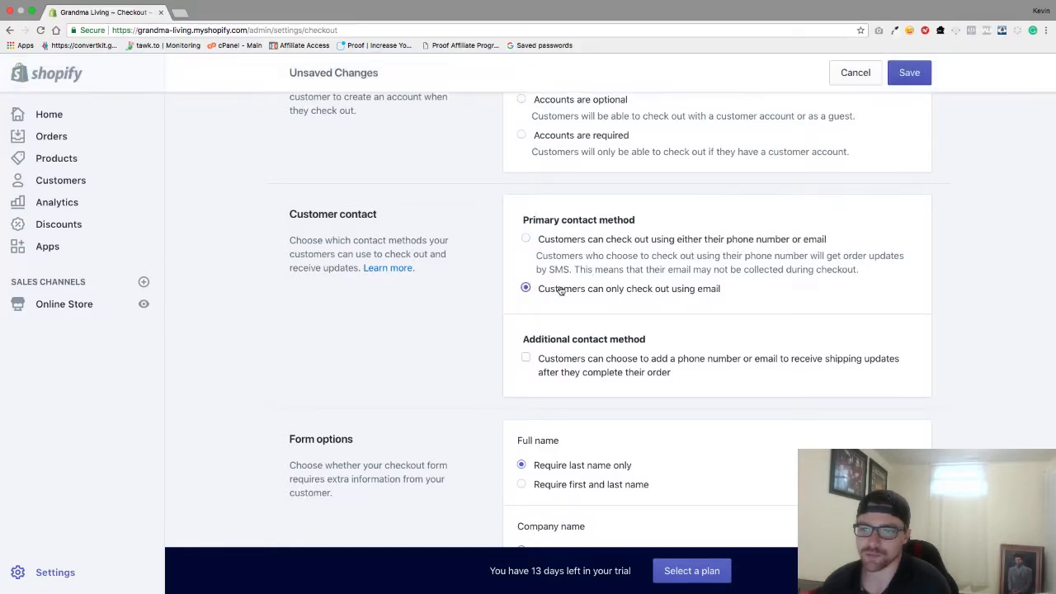
# Step: Require both first and last name for the full name in the checkout form options
pyautogui.scroll(-1, 605, 294)
pyautogui.scroll(-1, 501, 192)
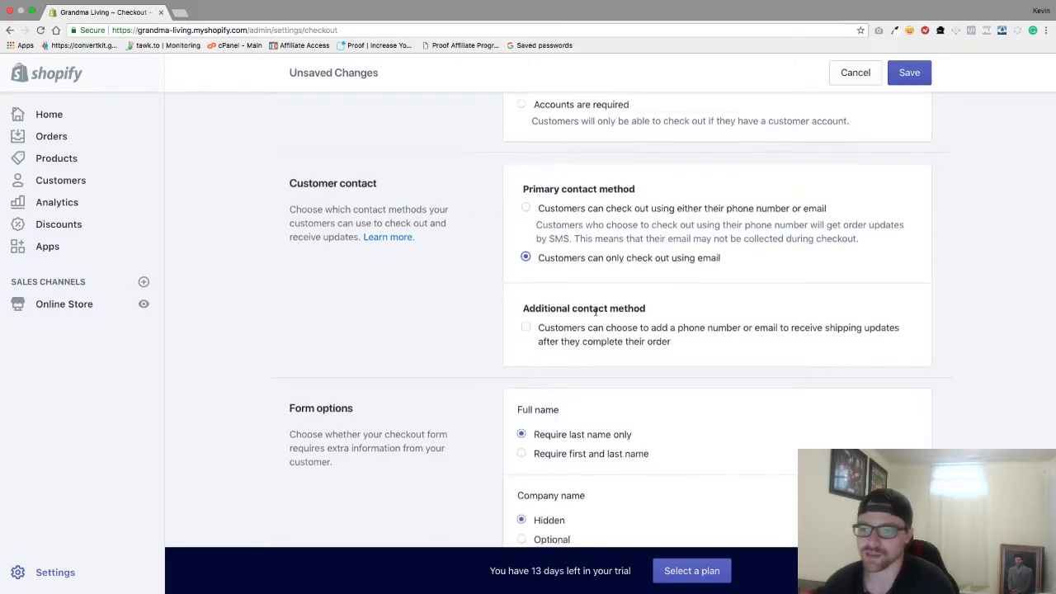
pyautogui.scroll(-5, 610, 297)
pyautogui.scroll(-1, 594, 312)
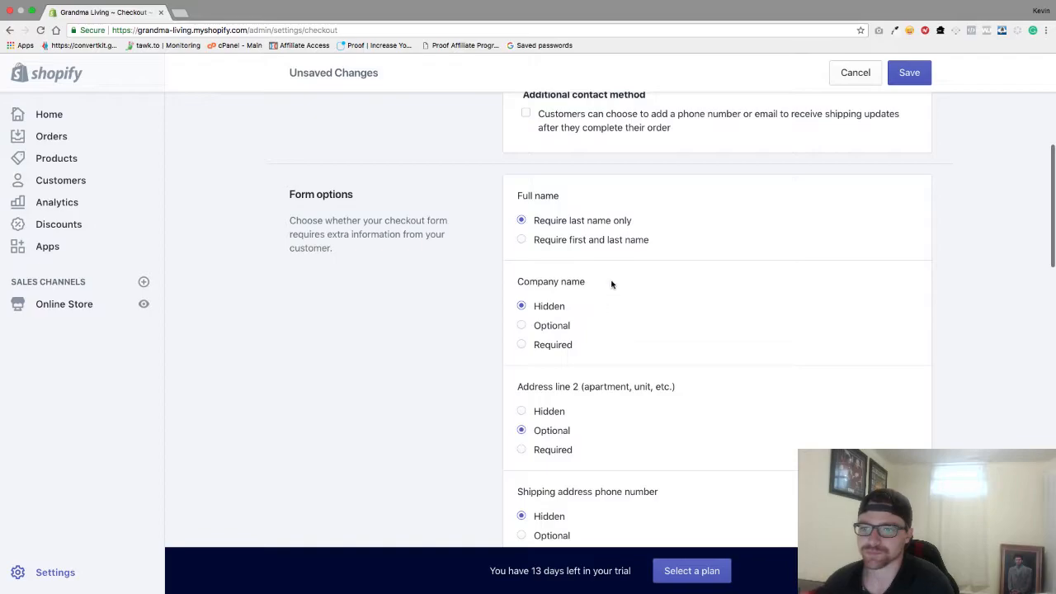
pyautogui.scroll(-1, 438, 197)
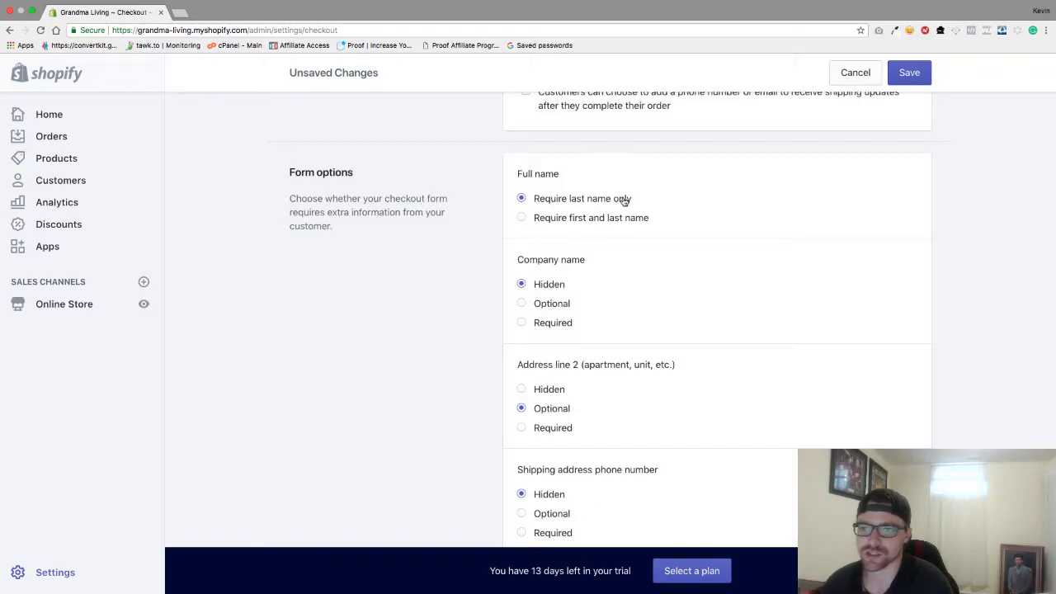
pyautogui.click(524, 218)
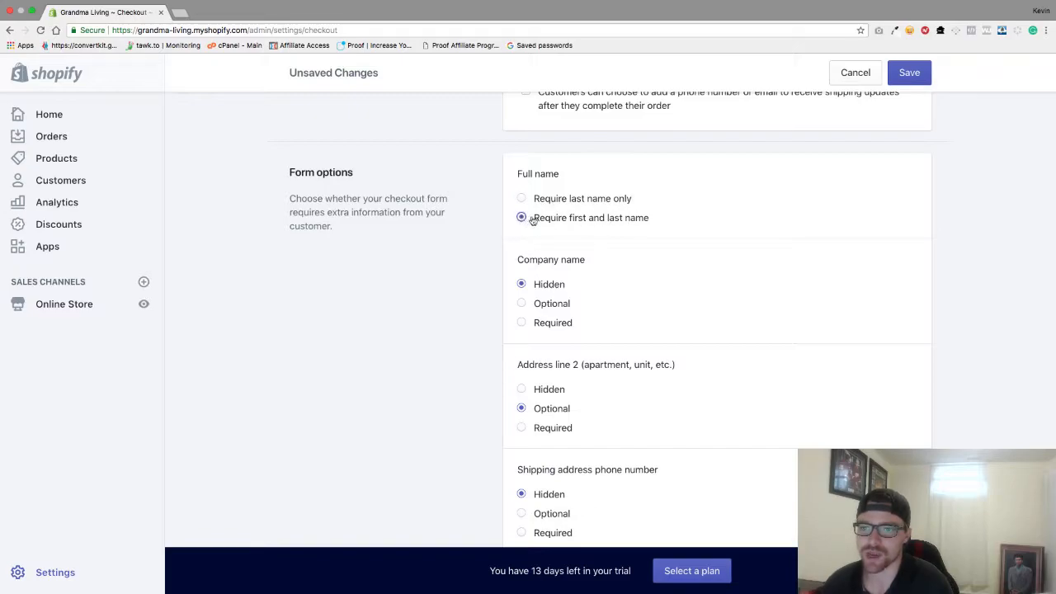
# Step: Review the remaining form options, order processing, email marketing, checkout language and policies in the checkout settings
pyautogui.scroll(-2, 536, 227)
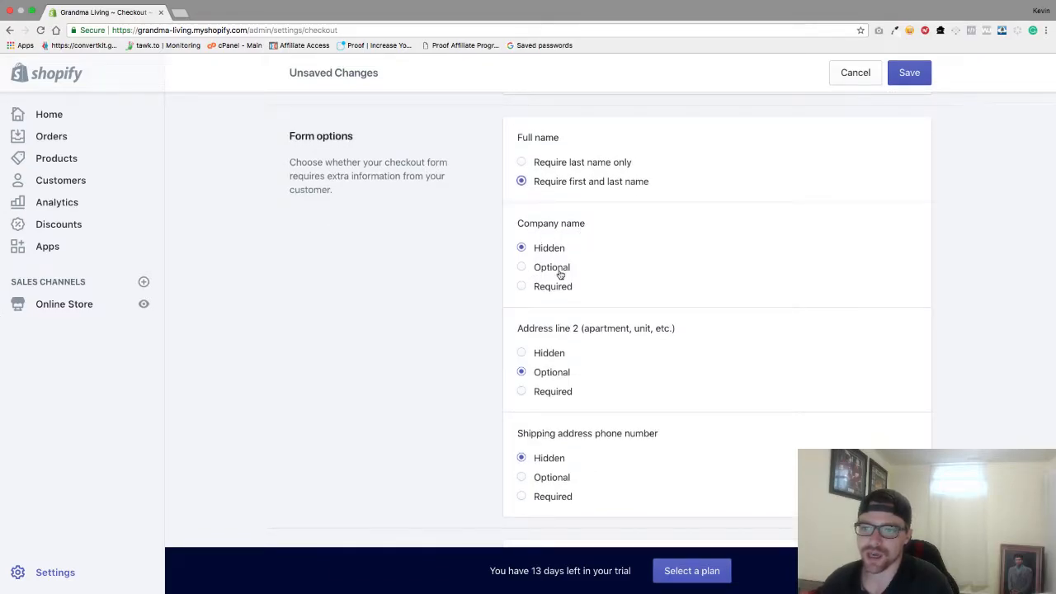
pyautogui.scroll(-1, 561, 255)
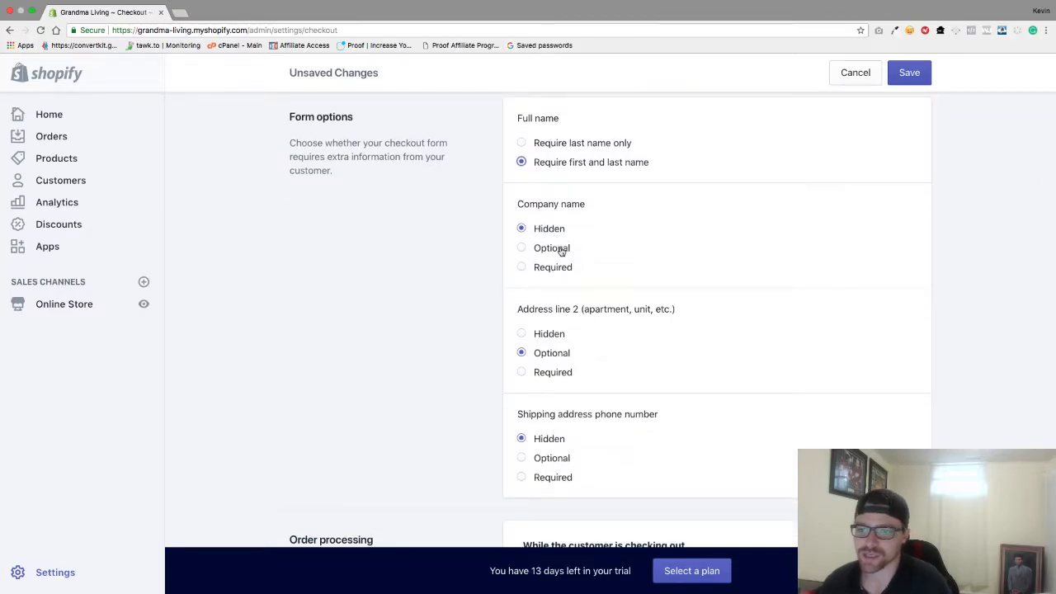
pyautogui.scroll(-1, 561, 252)
pyautogui.scroll(-1, 561, 251)
pyautogui.scroll(-1, 561, 251)
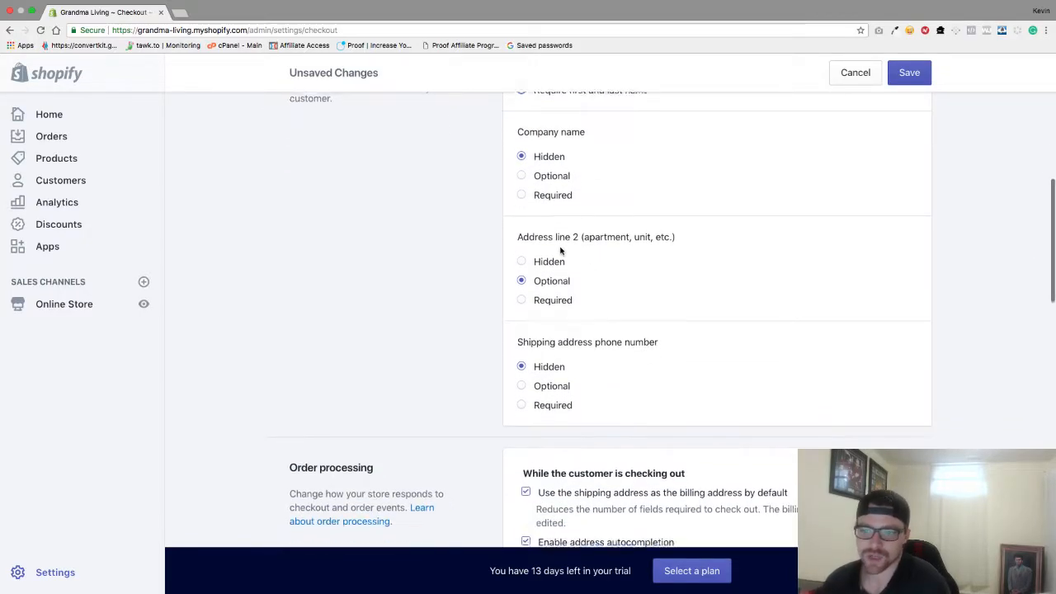
pyautogui.scroll(1, 556, 212)
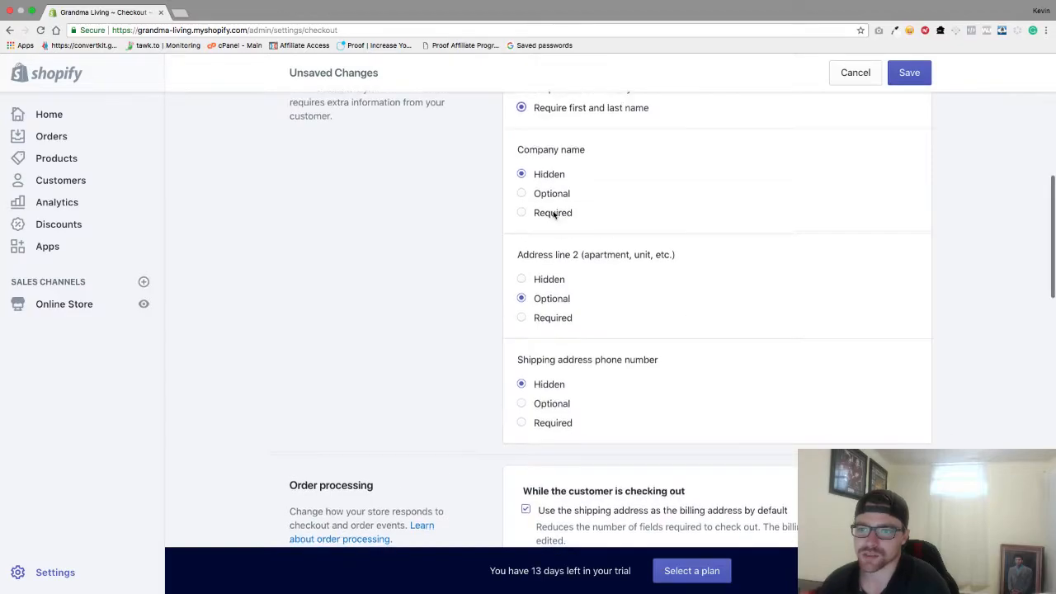
pyautogui.scroll(2, 553, 263)
pyautogui.scroll(-8, 552, 263)
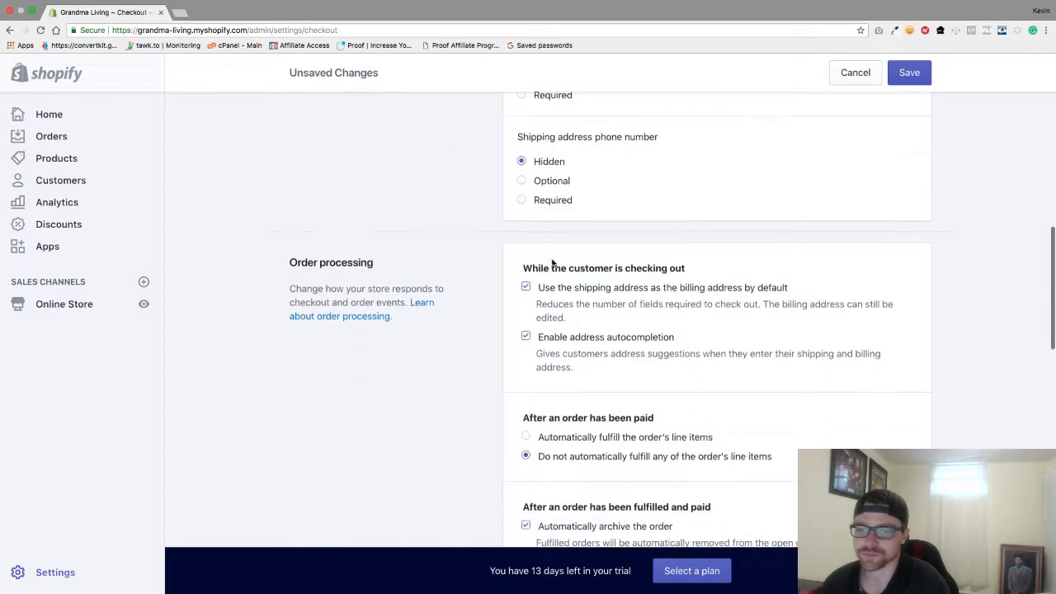
pyautogui.scroll(-1, 551, 262)
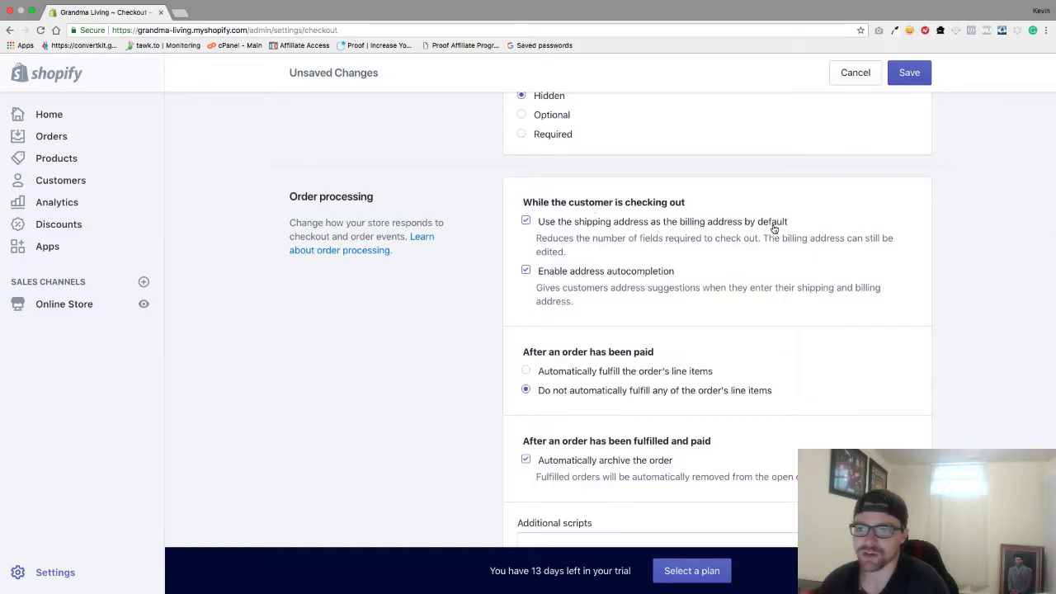
pyautogui.scroll(-1, 612, 251)
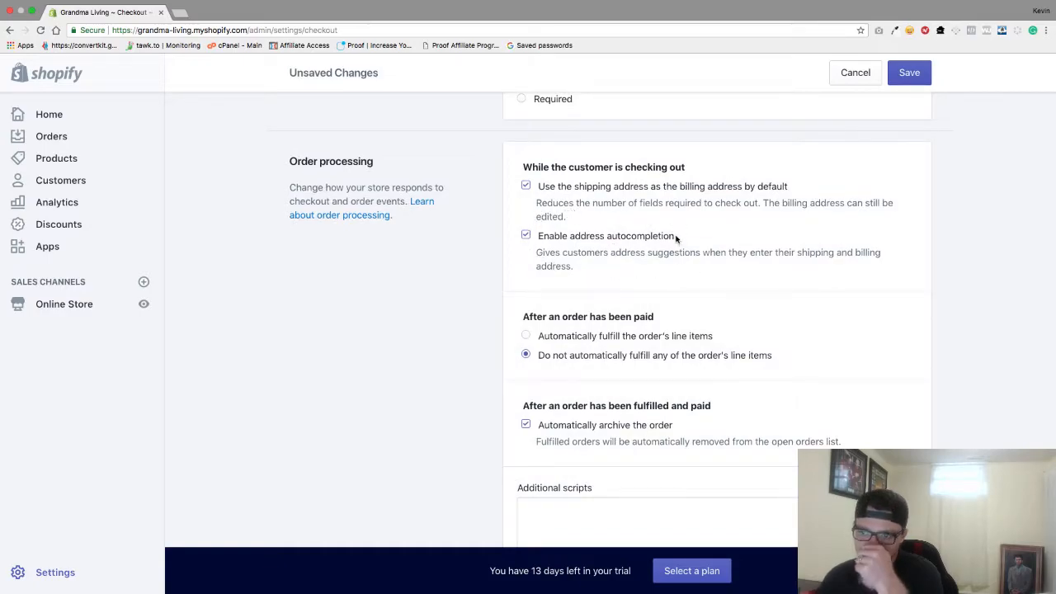
pyautogui.scroll(-3, 675, 238)
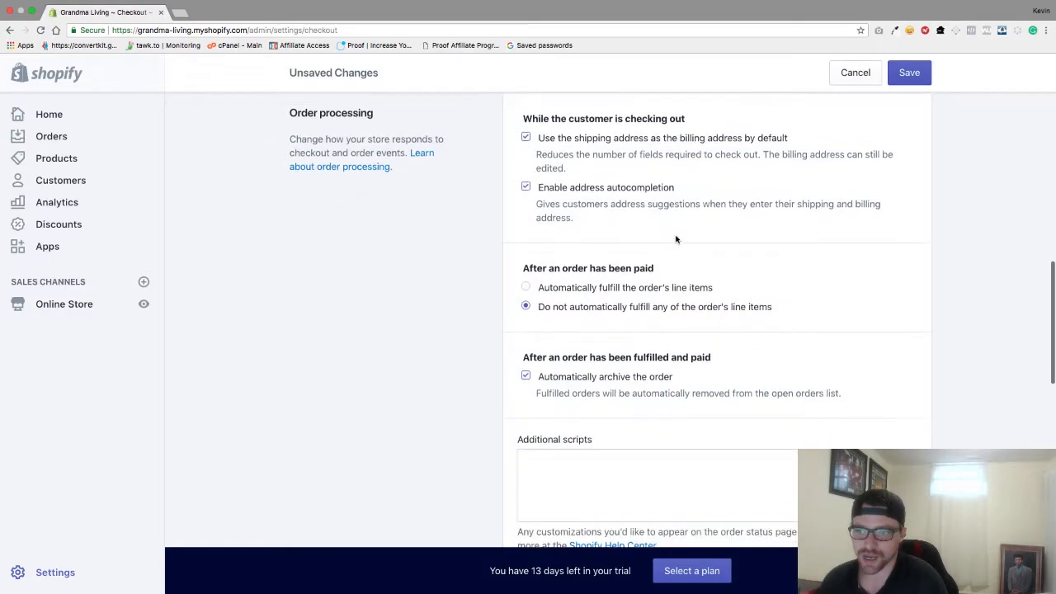
pyautogui.scroll(-1, 676, 239)
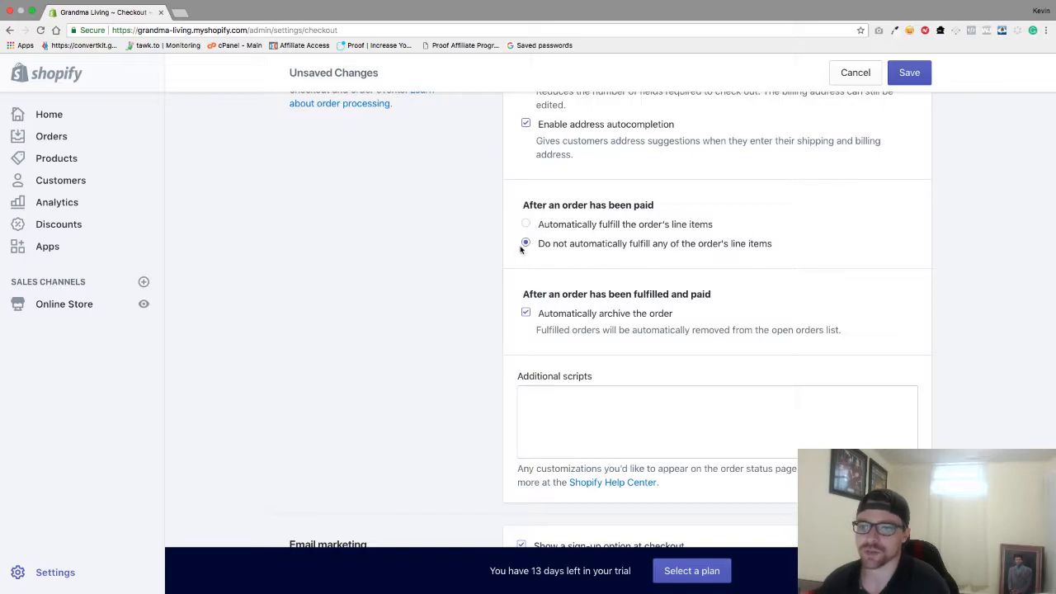
pyautogui.scroll(-3, 566, 264)
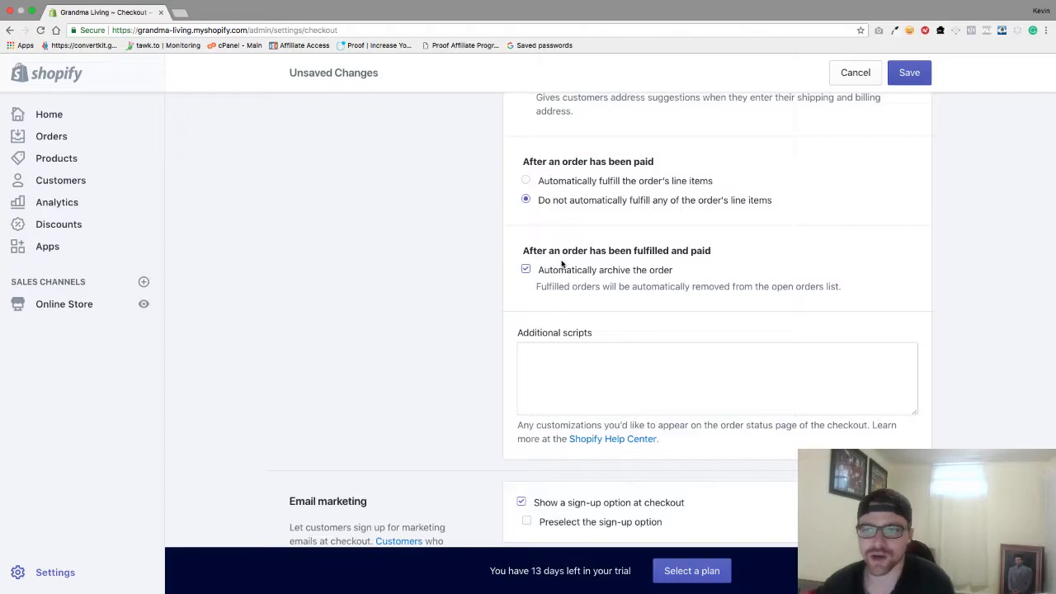
pyautogui.scroll(-4, 560, 262)
pyautogui.scroll(-3, 547, 261)
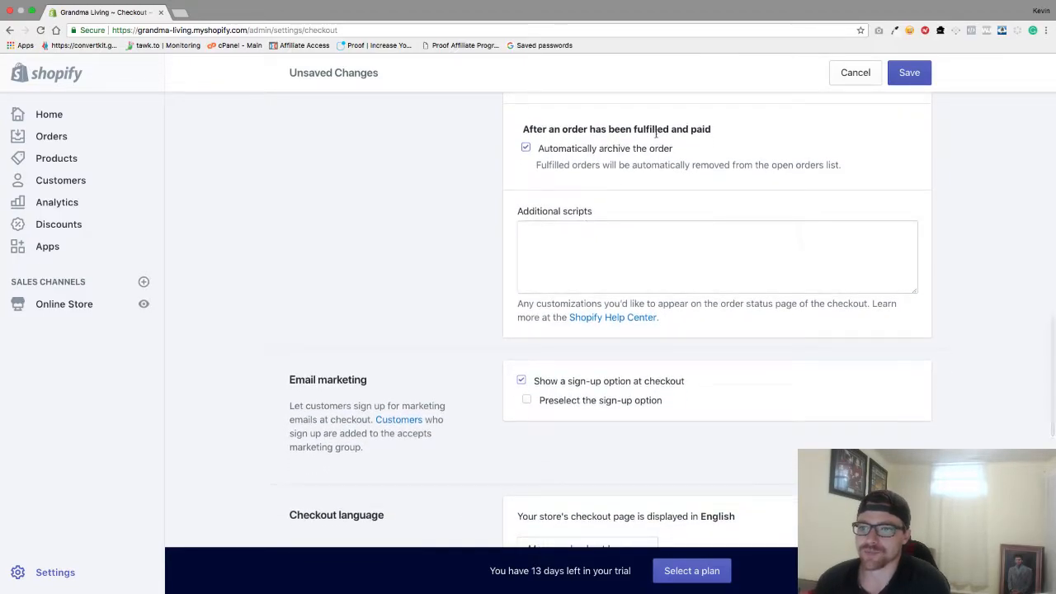
pyautogui.scroll(-6, 546, 177)
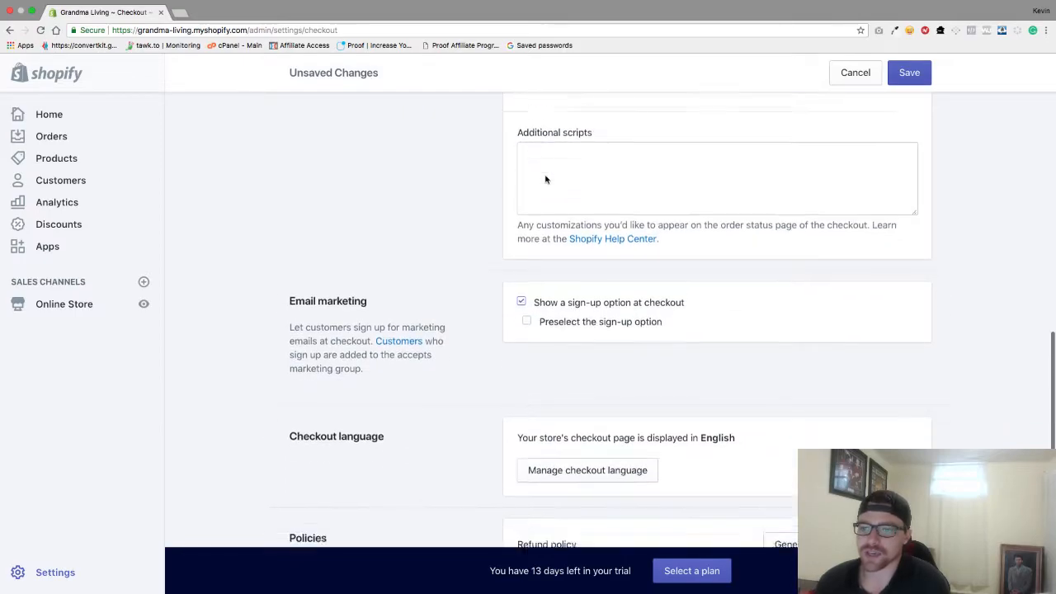
pyautogui.scroll(-10, 567, 314)
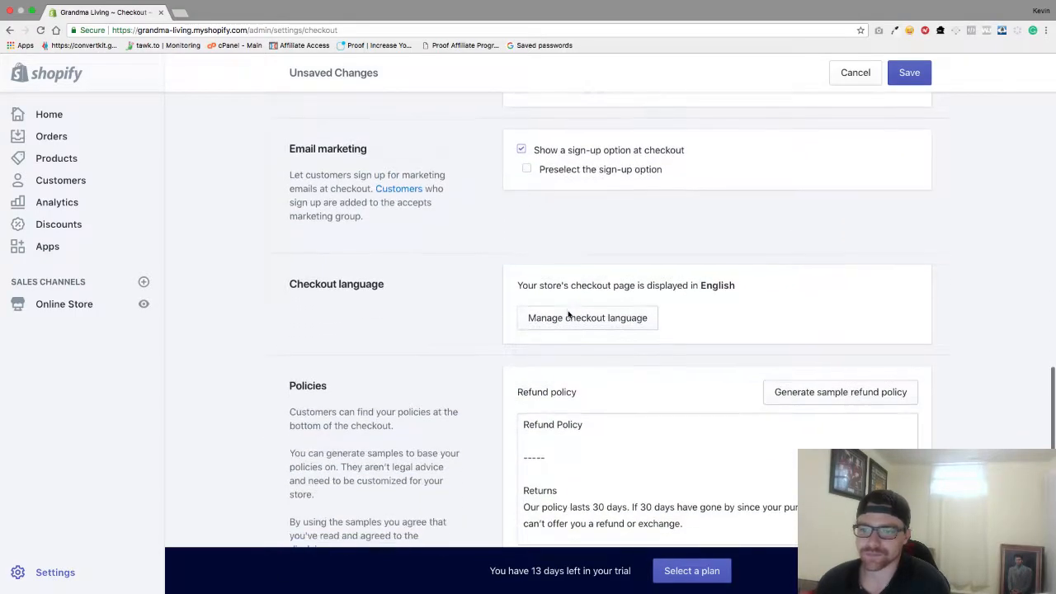
pyautogui.scroll(-2, 567, 314)
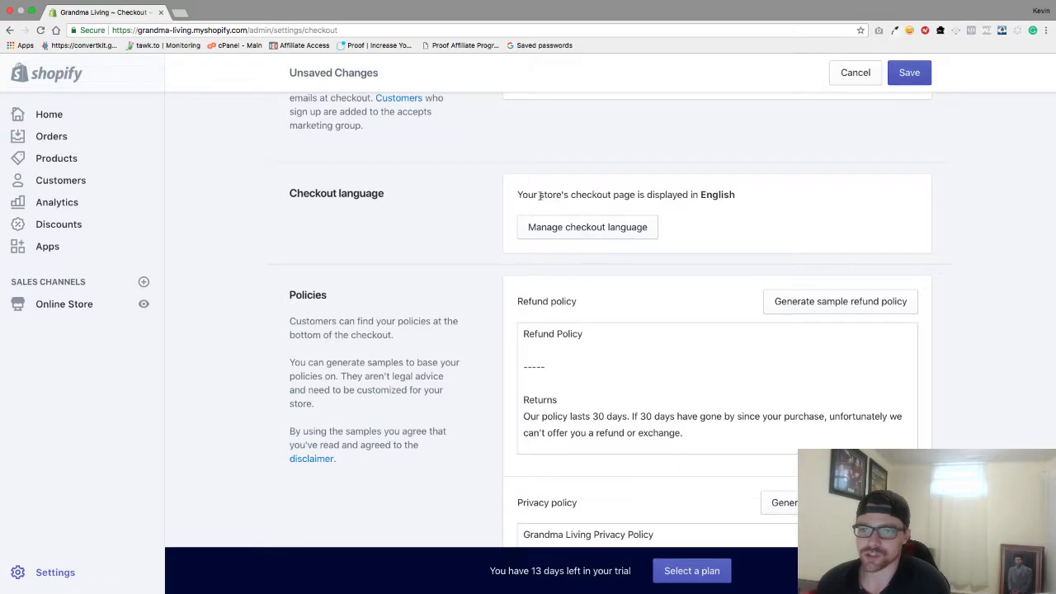
pyautogui.scroll(-20, 585, 214)
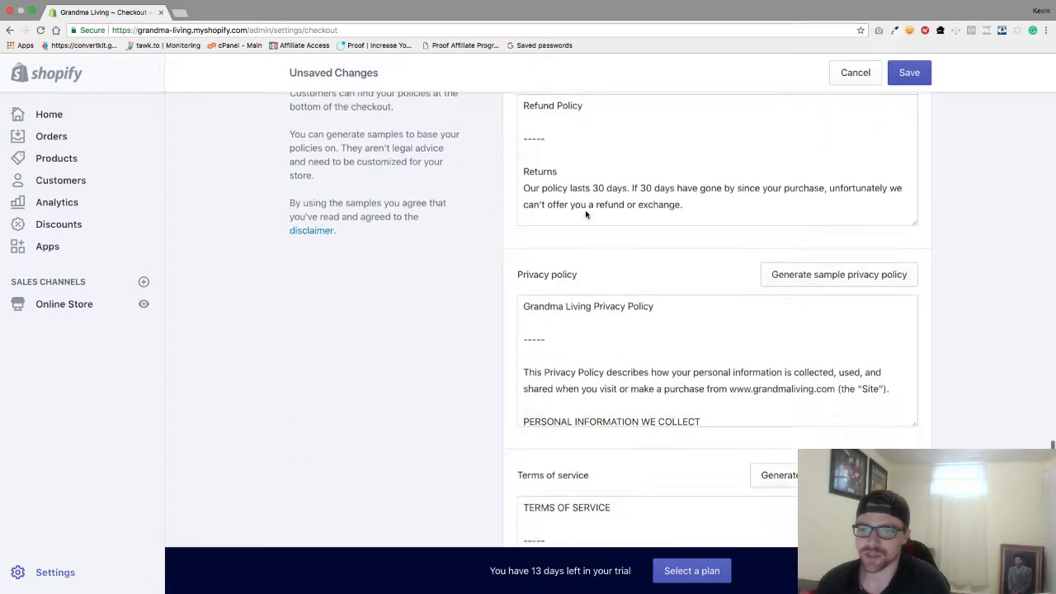
pyautogui.scroll(20, 588, 340)
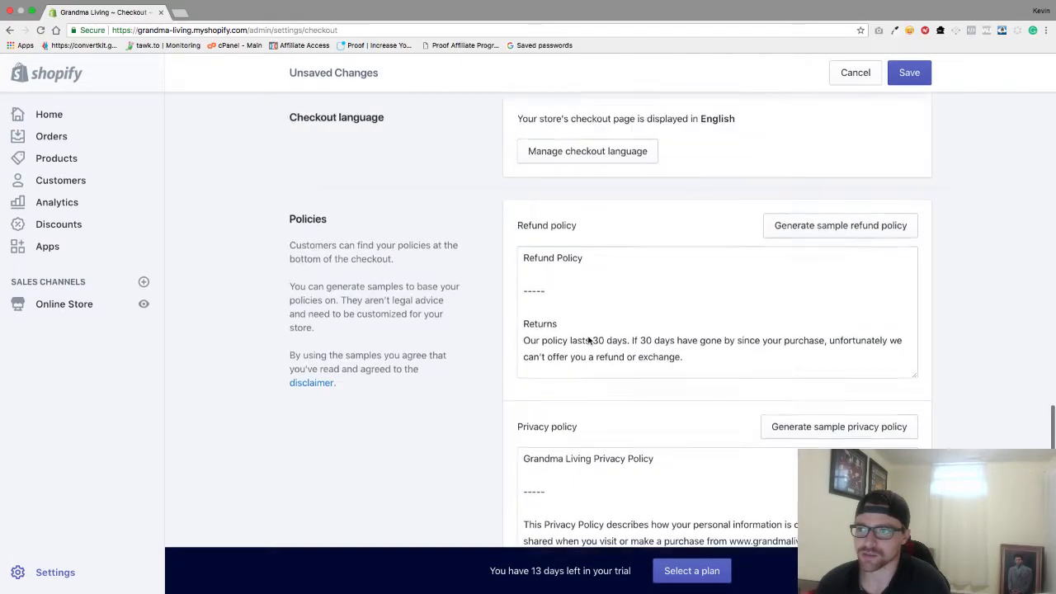
# Step: Save the checkout changes and return to the store settings overview
pyautogui.click(900, 72)
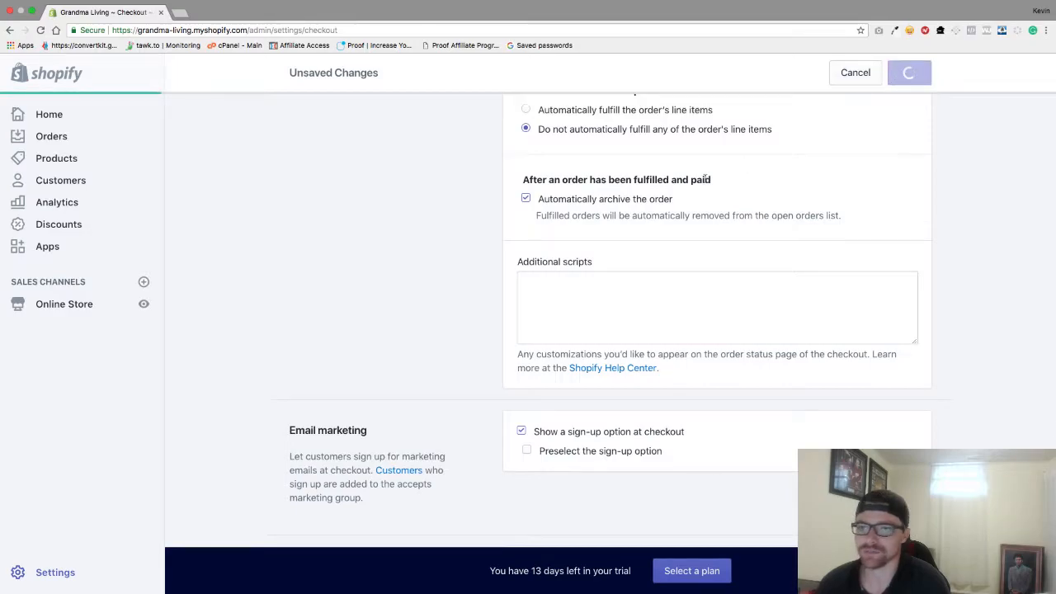
pyautogui.scroll(10, 704, 180)
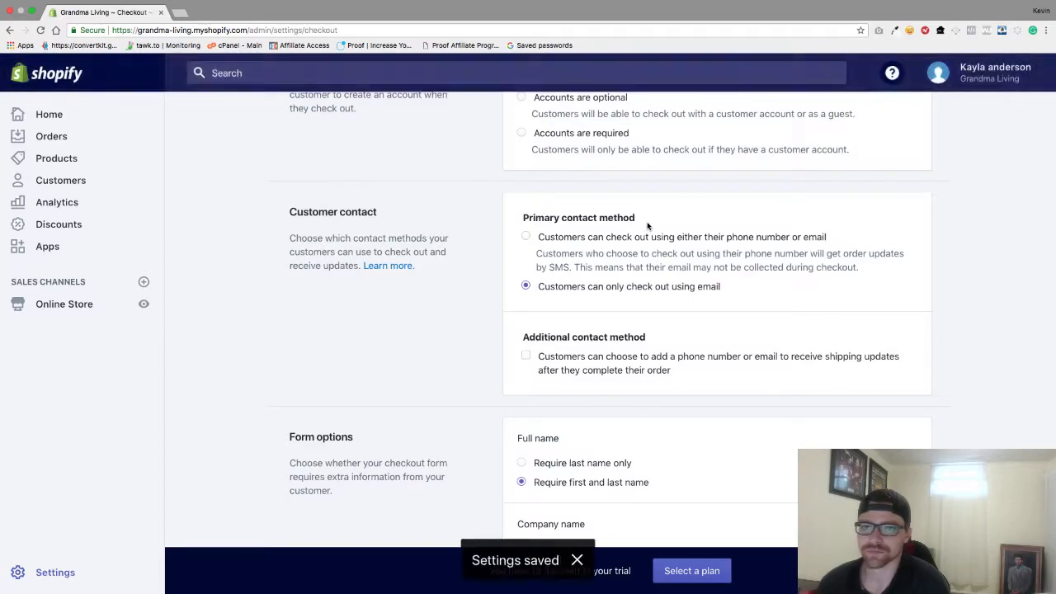
pyautogui.scroll(4, 523, 252)
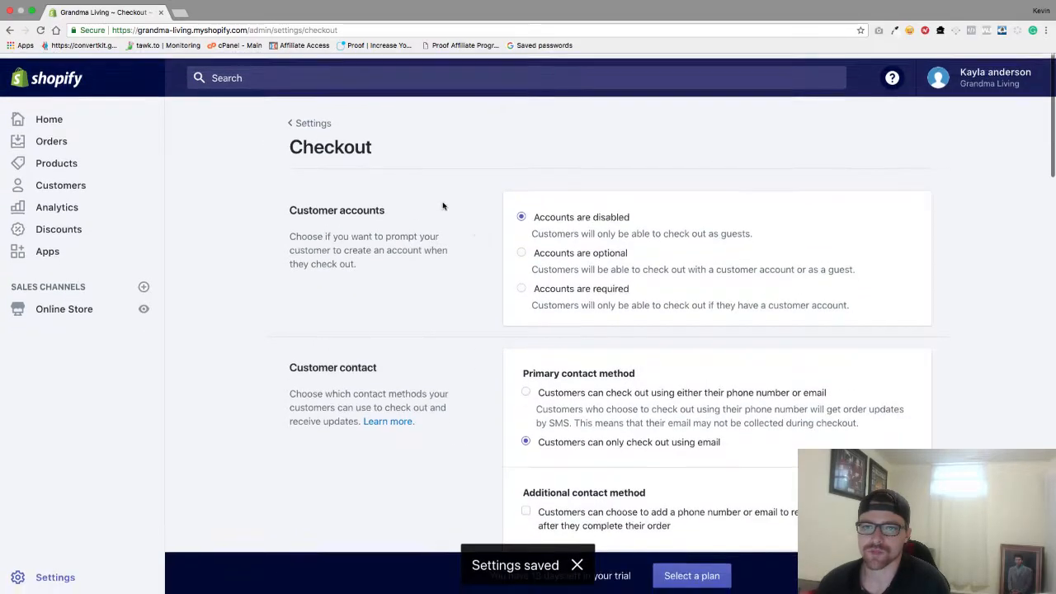
pyautogui.click(306, 123)
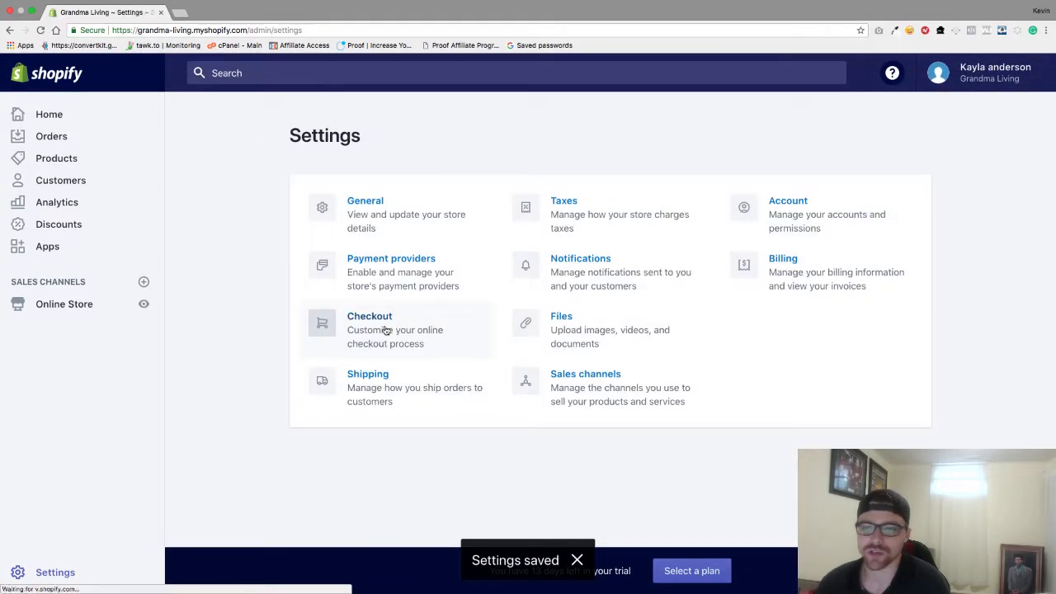
# Step: Open the Domestic shipping zone for Canada for editing from the store's shipping settings
pyautogui.click(375, 387)
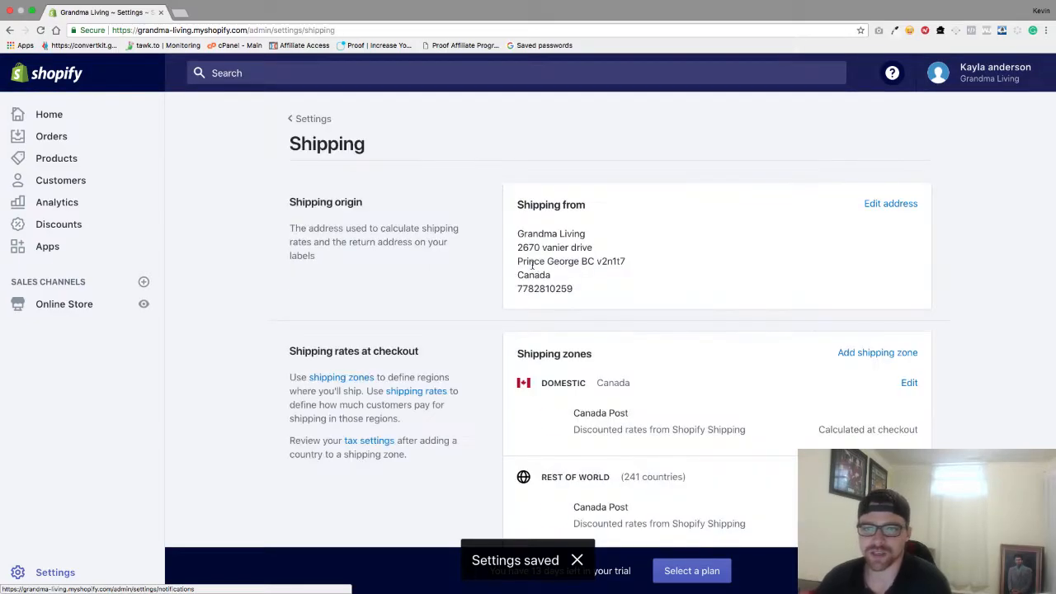
pyautogui.scroll(-4, 531, 264)
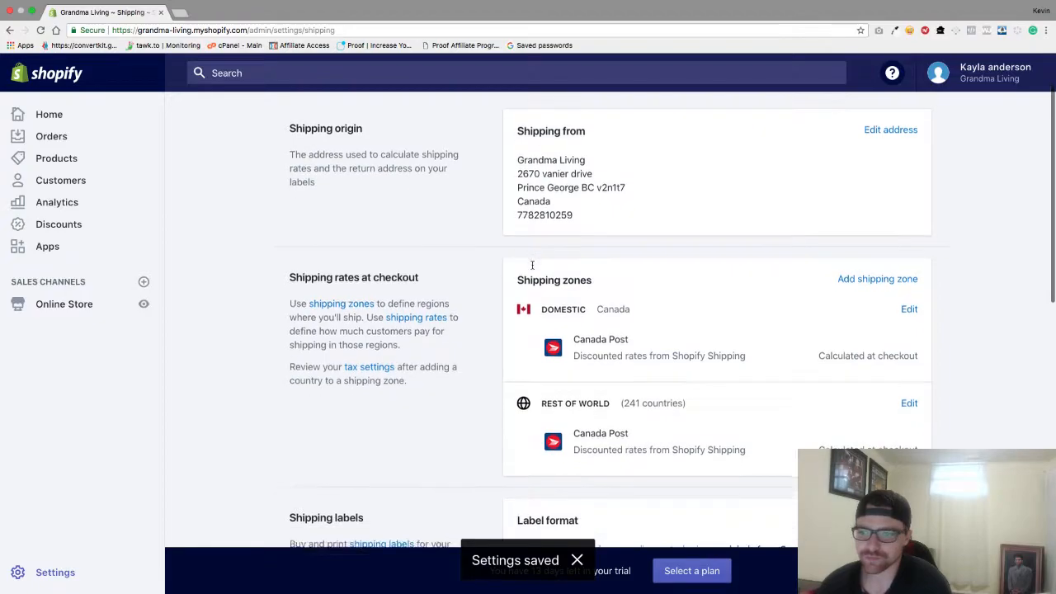
pyautogui.scroll(3, 532, 264)
pyautogui.scroll(1, 565, 170)
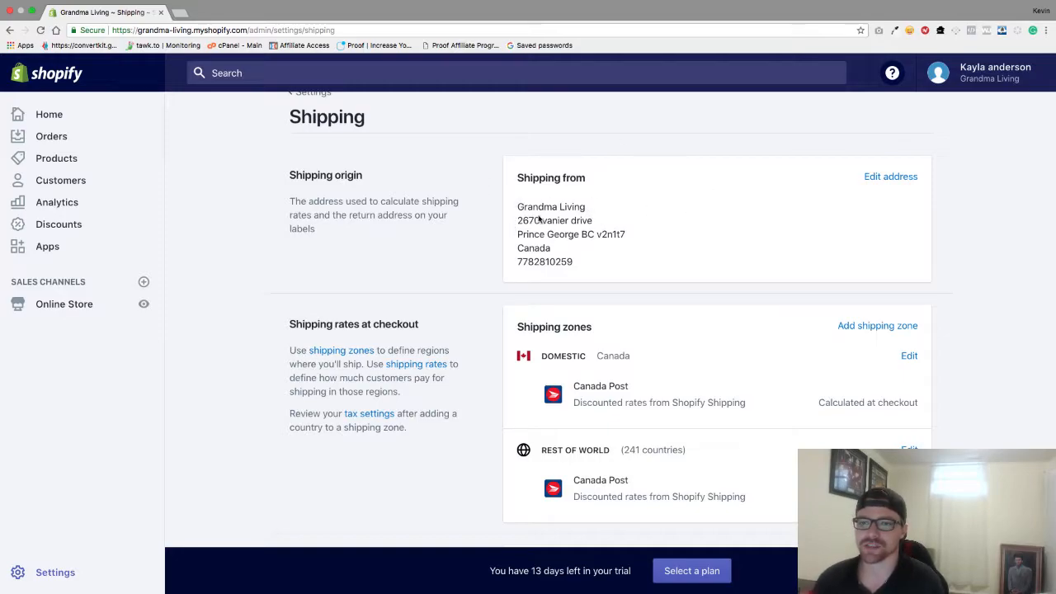
pyautogui.scroll(-1, 541, 239)
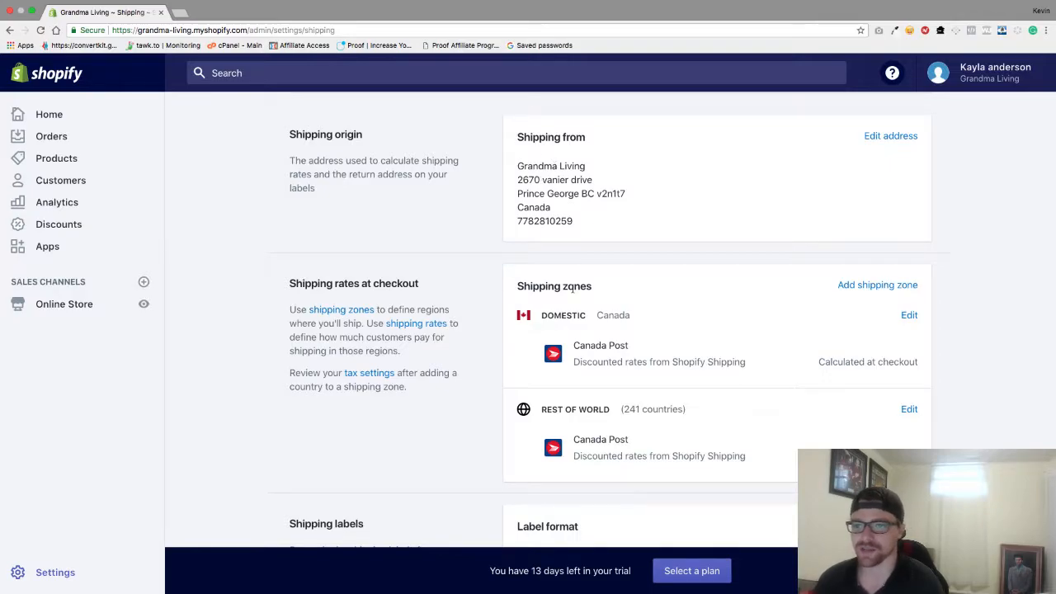
pyautogui.scroll(-2, 572, 289)
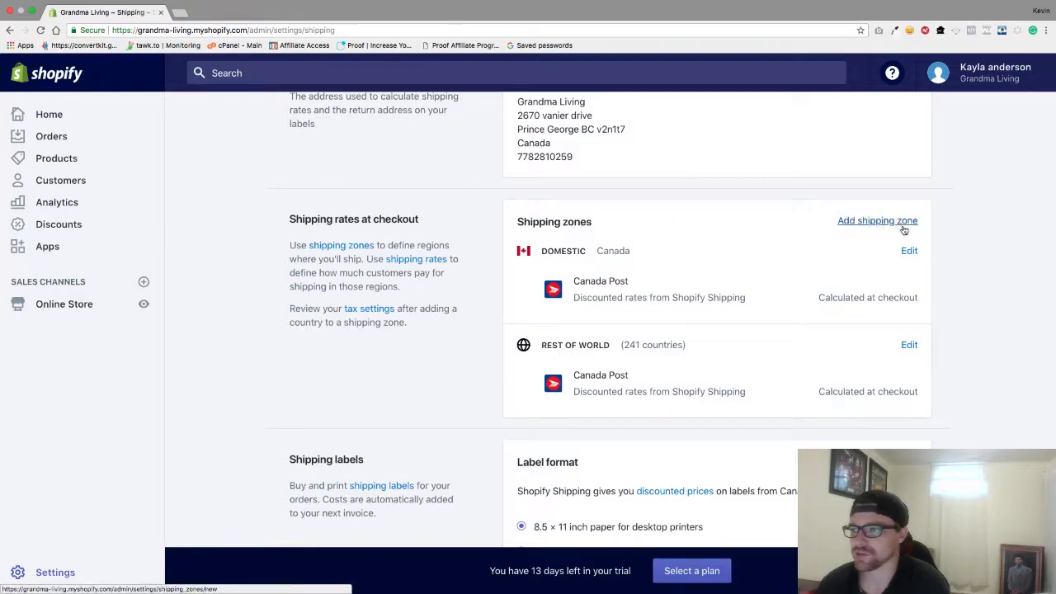
pyautogui.click(908, 250)
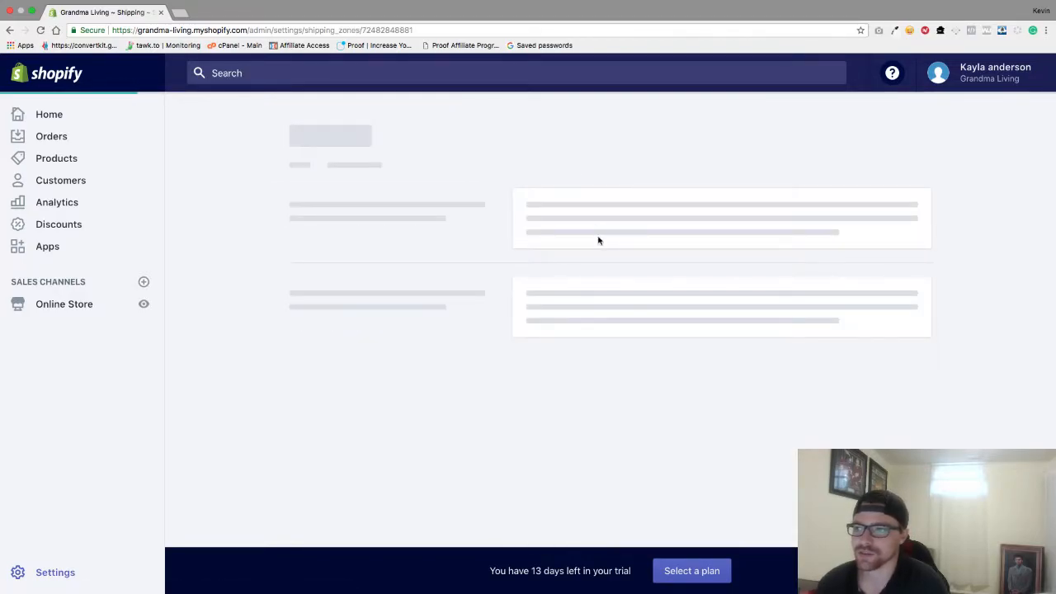
pyautogui.scroll(-3, 599, 240)
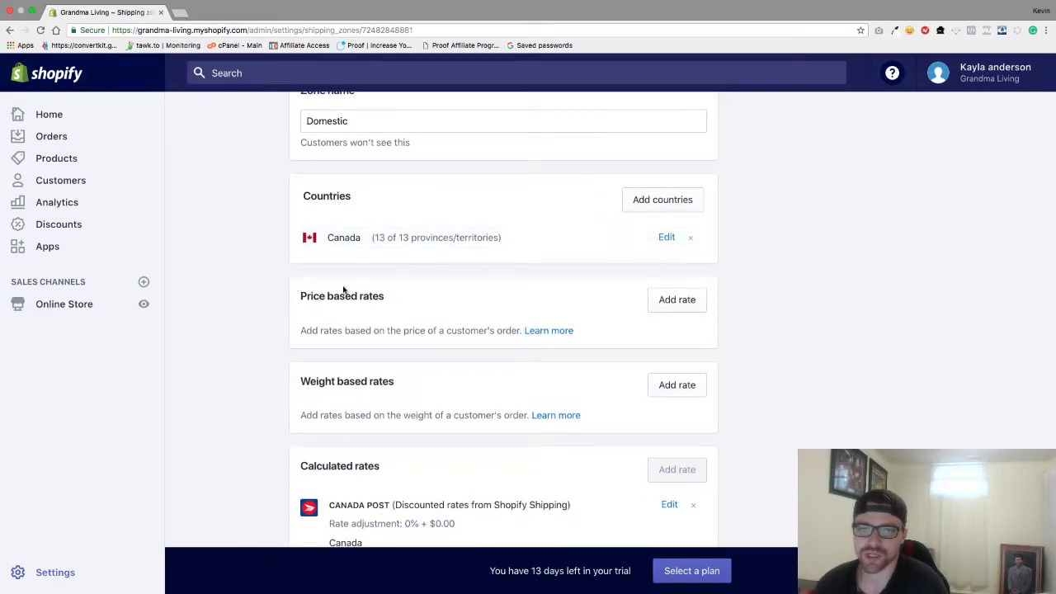
# Step: Start a price based rate for the Domestic zone and name it "Free Over $75"
pyautogui.scroll(-2, 408, 371)
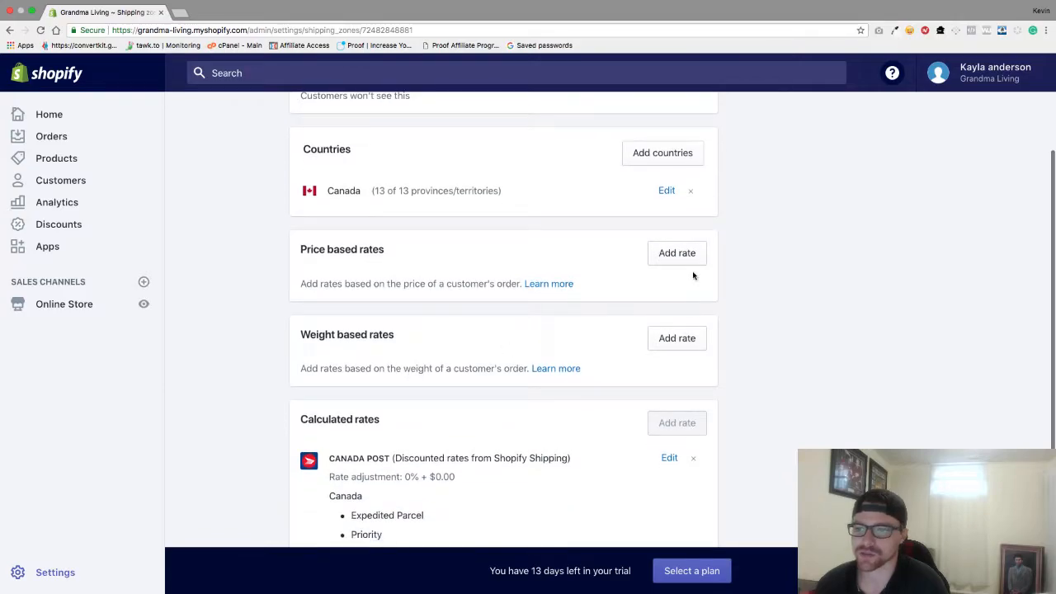
pyautogui.click(677, 253)
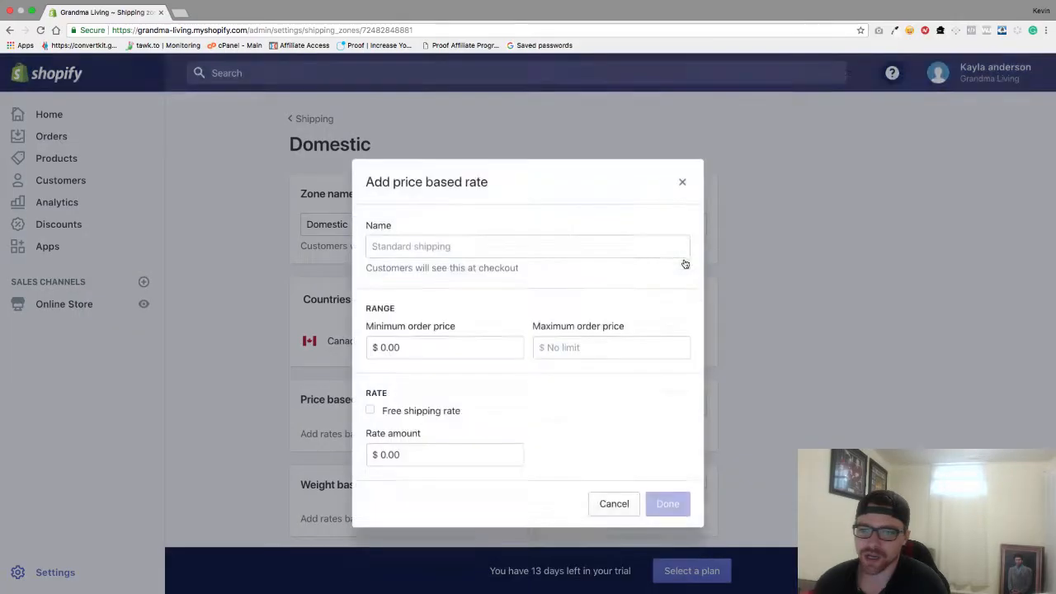
pyautogui.click(430, 254)
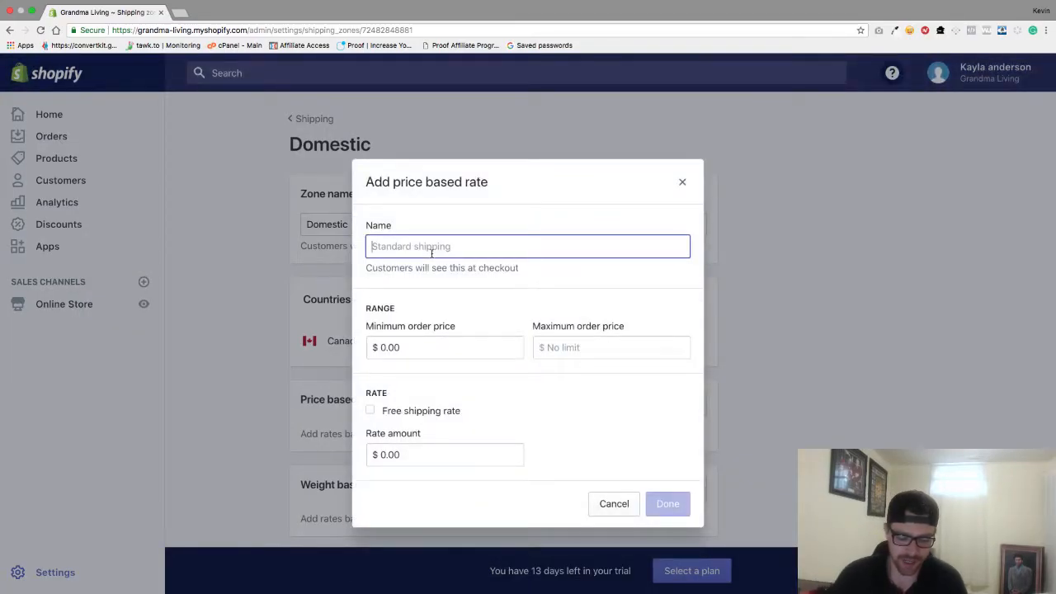
pyautogui.write('Free Ove')
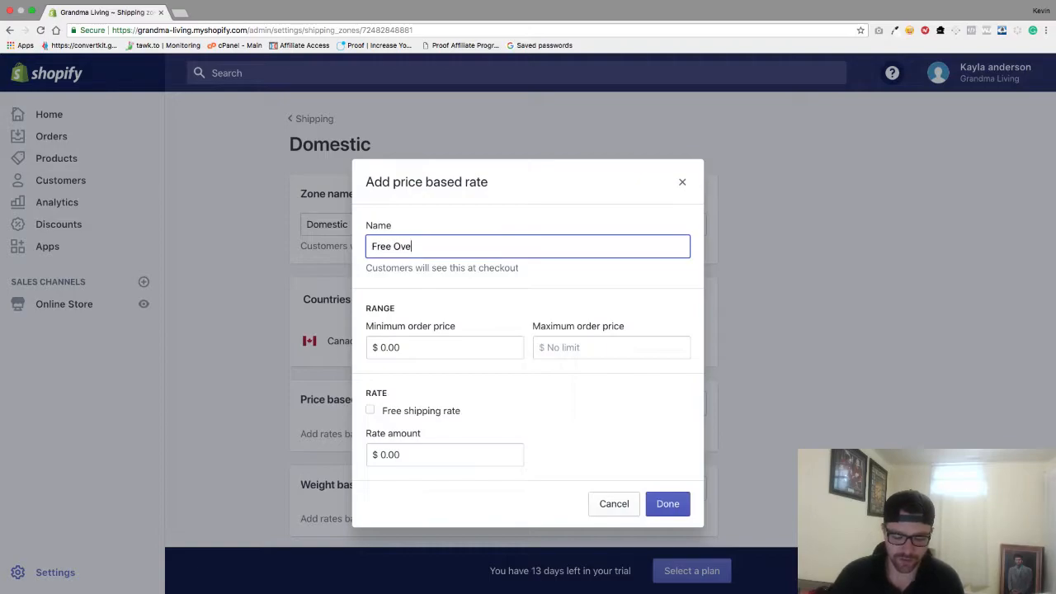
pyautogui.write('r $75')
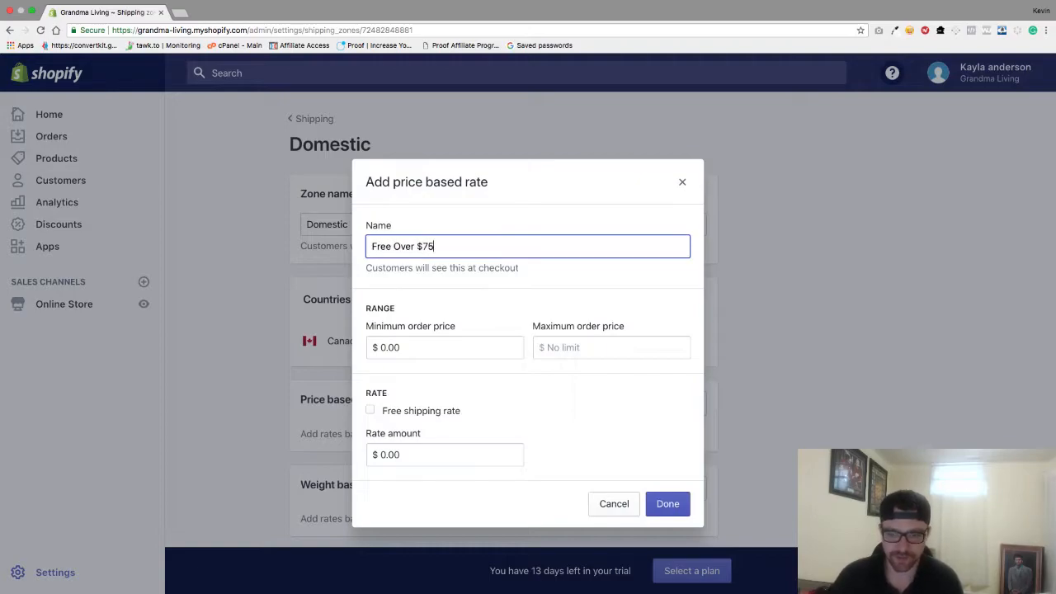
pyautogui.click(459, 288)
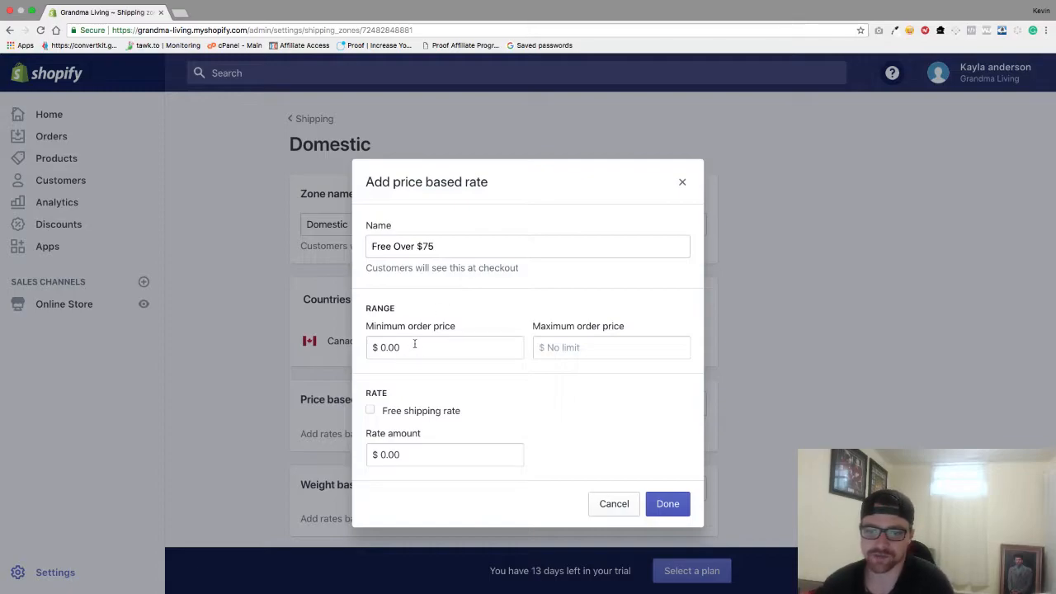
# Step: Make the new rate free shipping with a minimum order price of $75 and add it to the zone
pyautogui.click(370, 411)
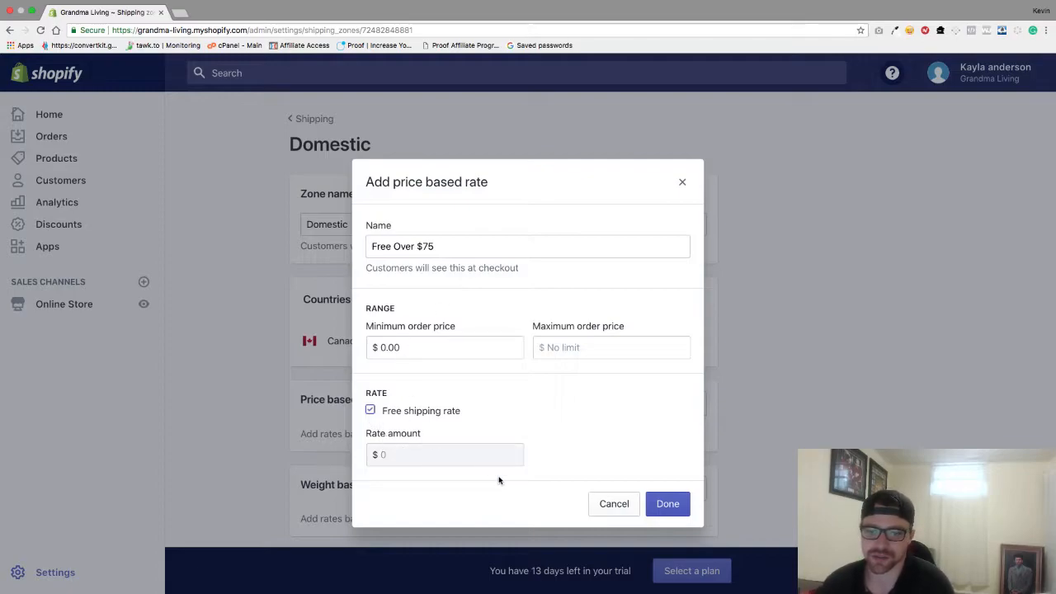
pyautogui.moveTo(414, 350); pyautogui.dragTo(370, 347)
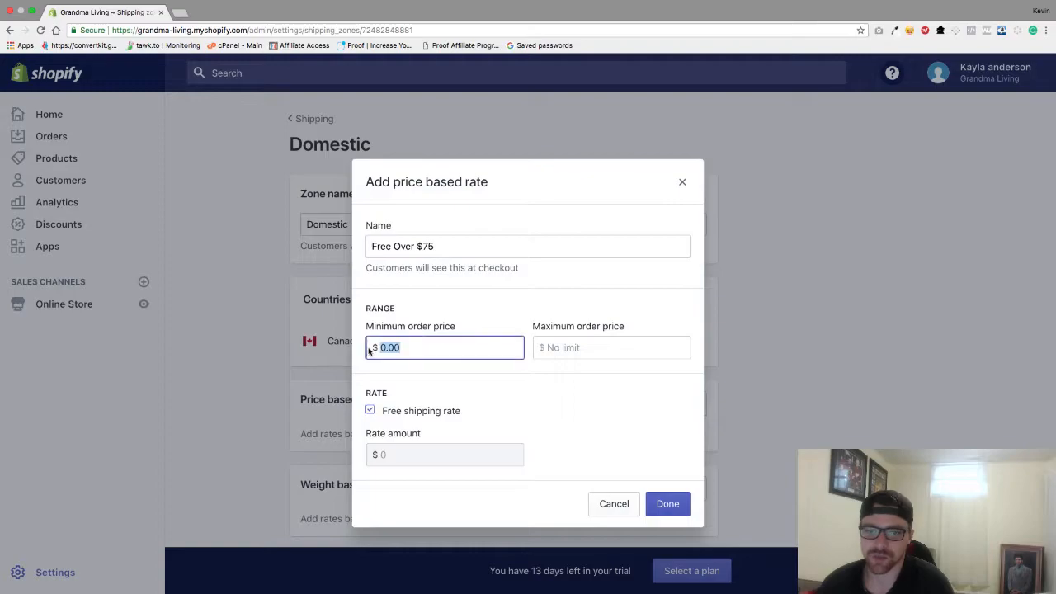
pyautogui.write('75')
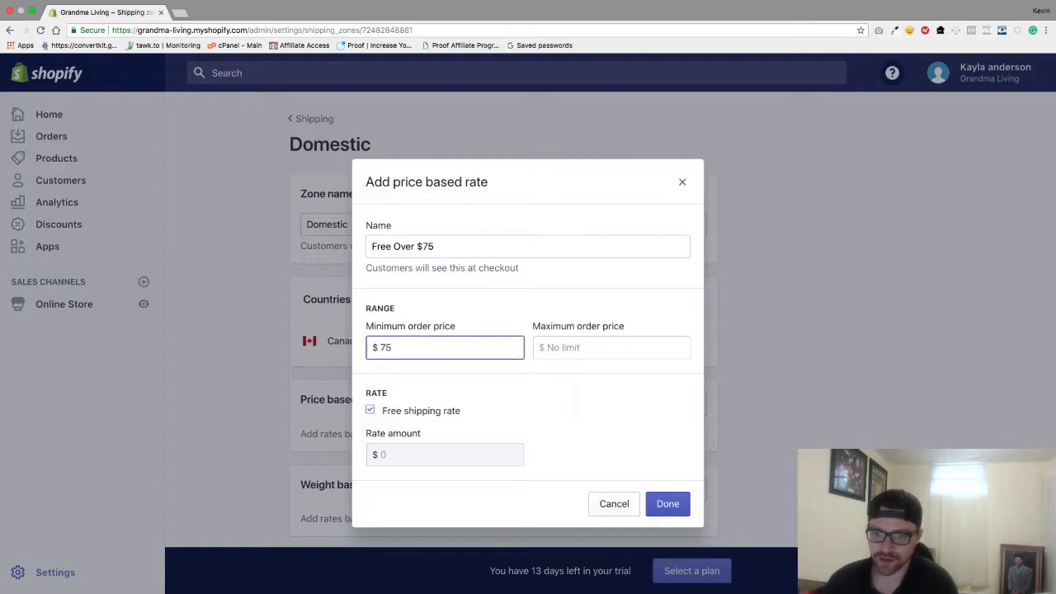
pyautogui.click(575, 362)
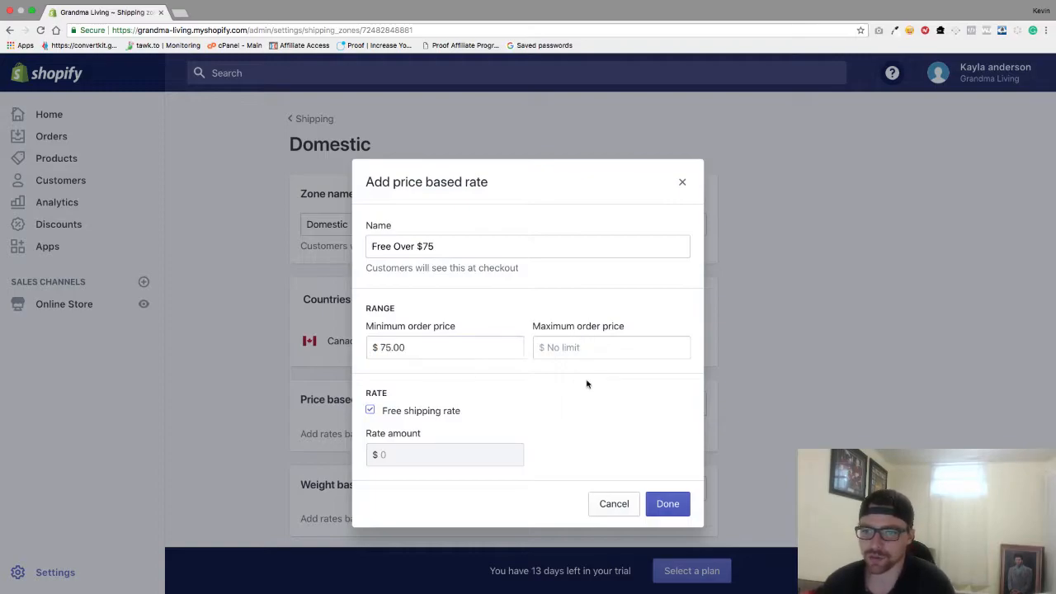
pyautogui.click(668, 503)
# Step: Start a second price based rate for the Domestic zone with a maximum order price of $74.99
pyautogui.scroll(-1, 499, 393)
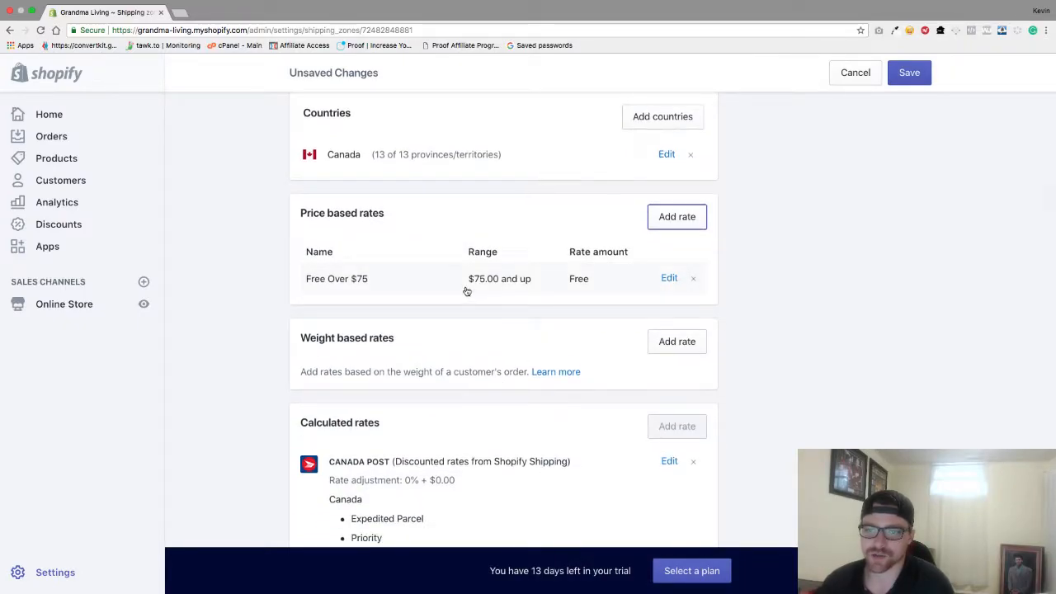
pyautogui.click(663, 216)
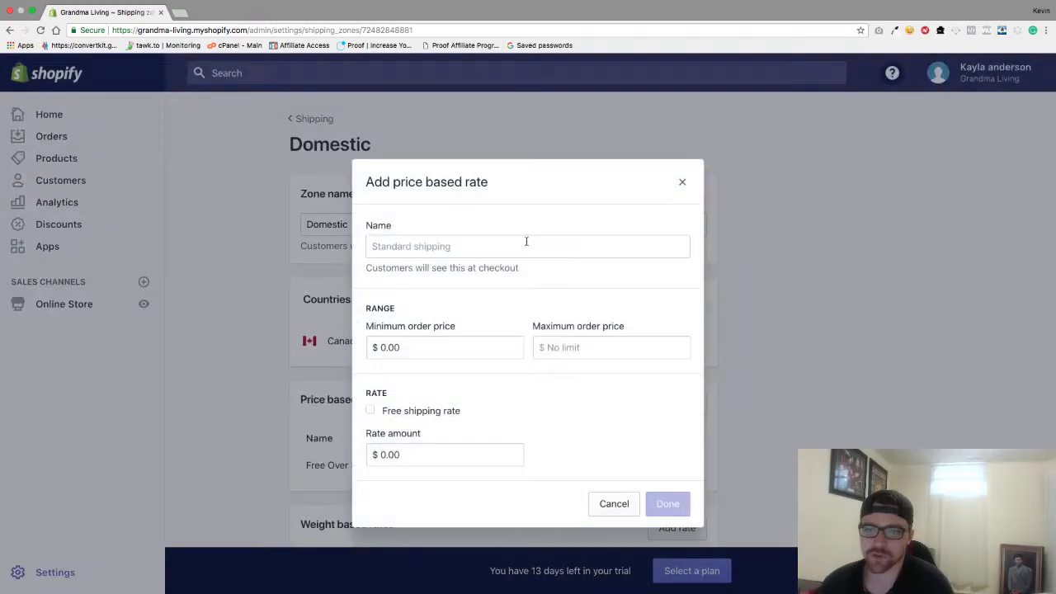
pyautogui.click(408, 344)
pyautogui.click(544, 346)
pyautogui.write('74.99')
pyautogui.click(524, 399)
# Step: Set the second price based rate's amount to $4.99
pyautogui.moveTo(400, 488); pyautogui.dragTo(361, 491)
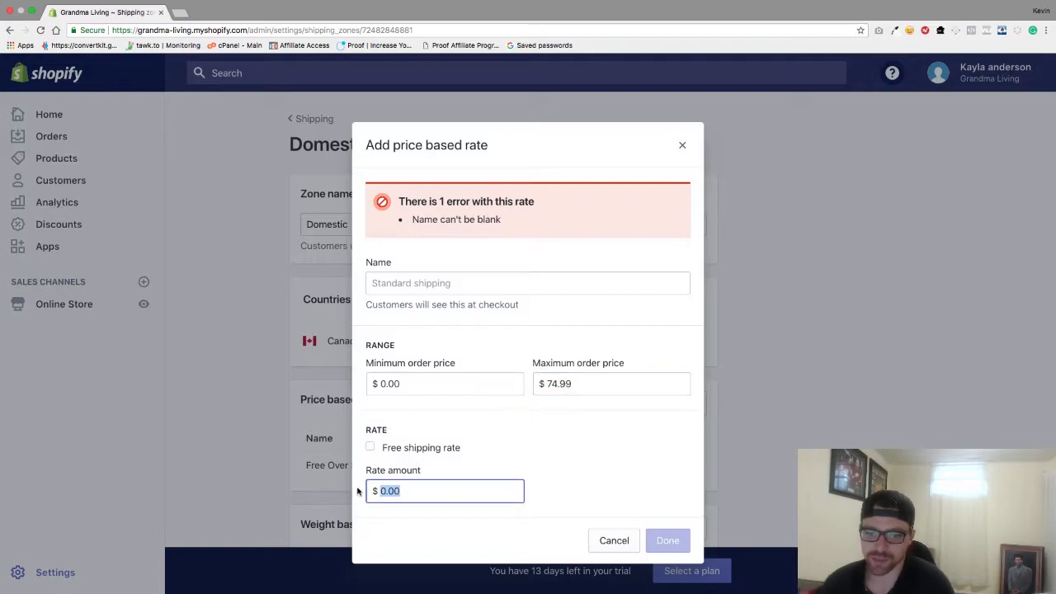
pyautogui.write('5.')
pyautogui.click(498, 437)
pyautogui.moveTo(437, 488); pyautogui.dragTo(367, 492)
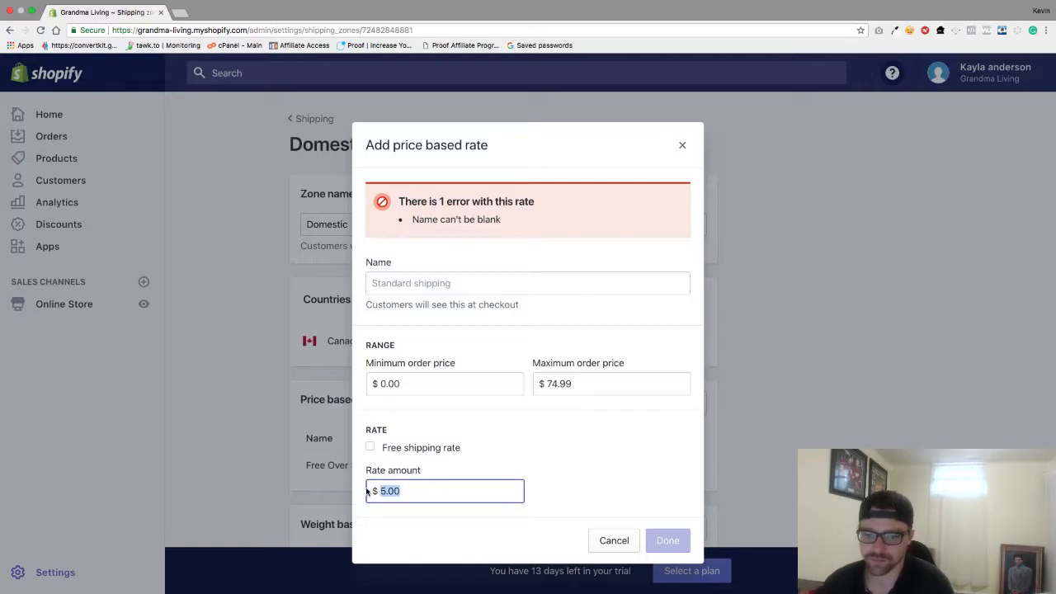
pyautogui.write('4.99')
pyautogui.click(457, 434)
# Step: Name the second price based rate "Under $75" and add it to the Domestic zone
pyautogui.click(404, 281)
pyautogui.write('Under $75')
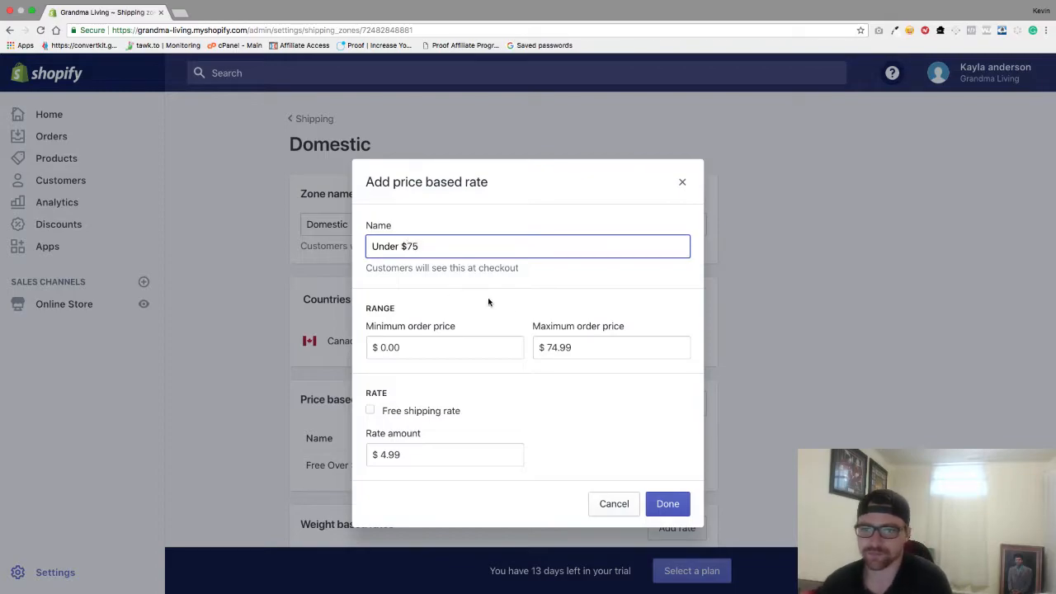
pyautogui.click(668, 503)
# Step: Check the form for adding a weight based rate to the Domestic zone and close it without adding a rate
pyautogui.scroll(-1, 545, 400)
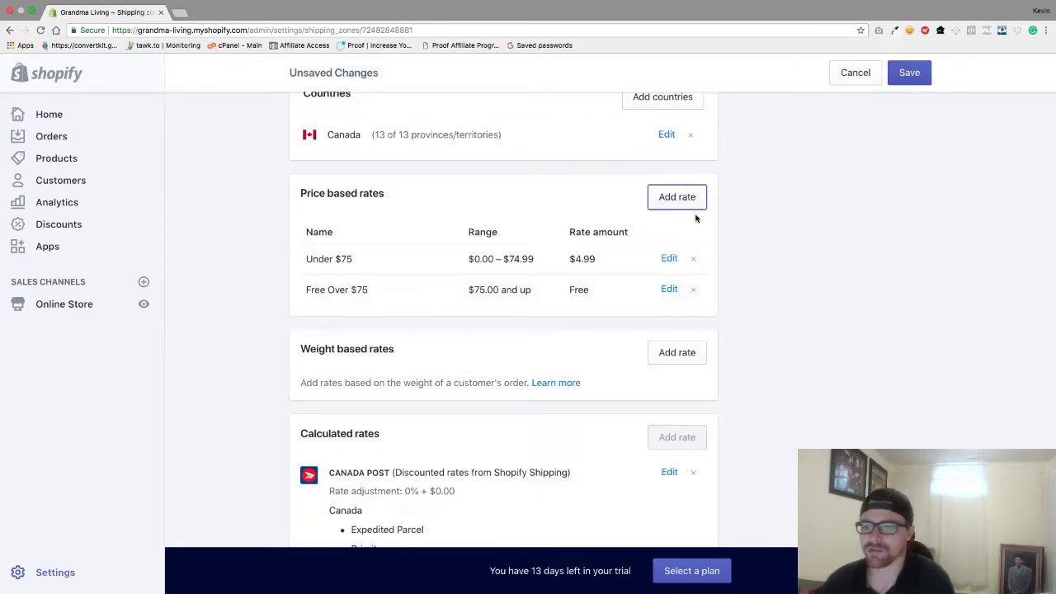
pyautogui.scroll(-2, 539, 275)
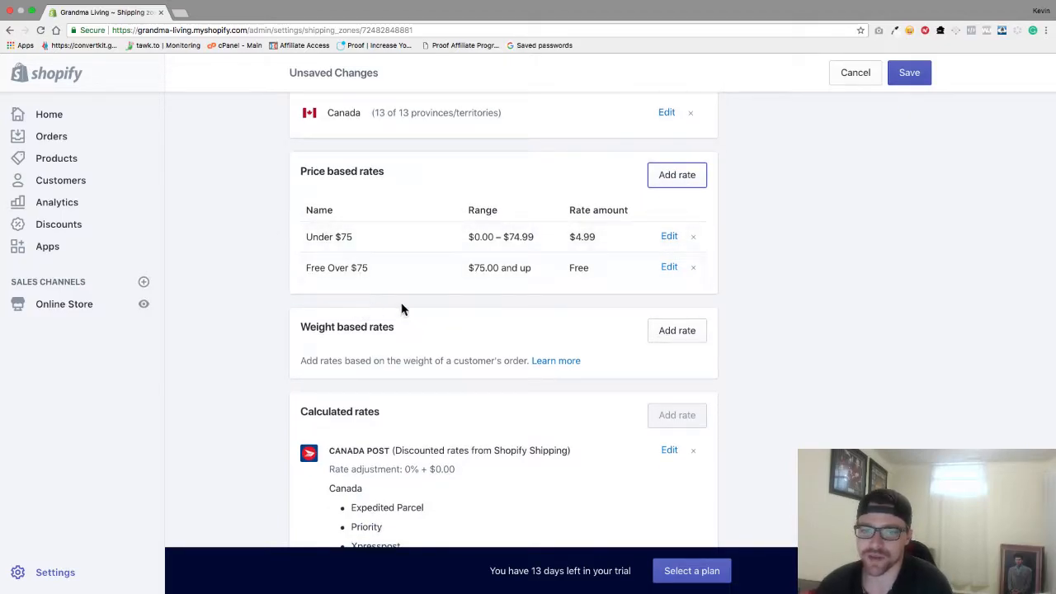
pyautogui.click(676, 266)
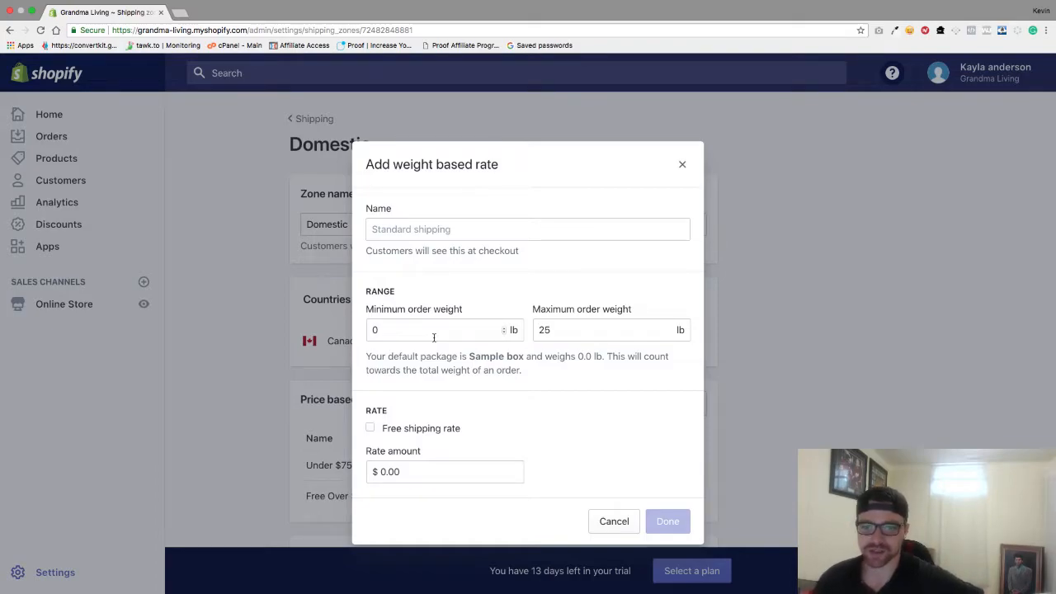
pyautogui.click(683, 167)
pyautogui.scroll(-1, 613, 283)
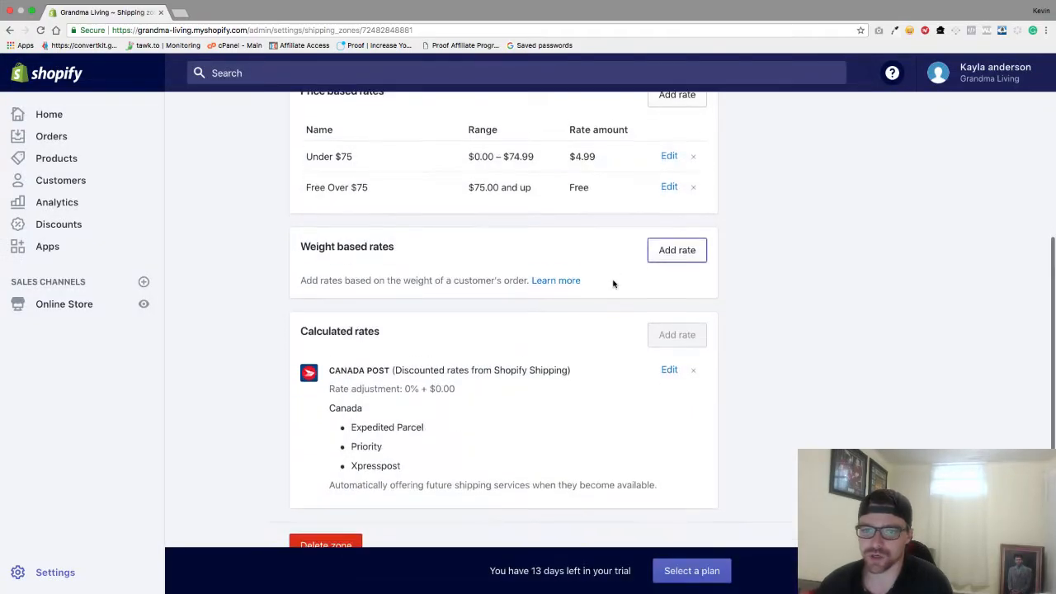
# Step: Remove the Canada Post calculated rate from the Domestic zone and save the zone
pyautogui.scroll(-1, 420, 319)
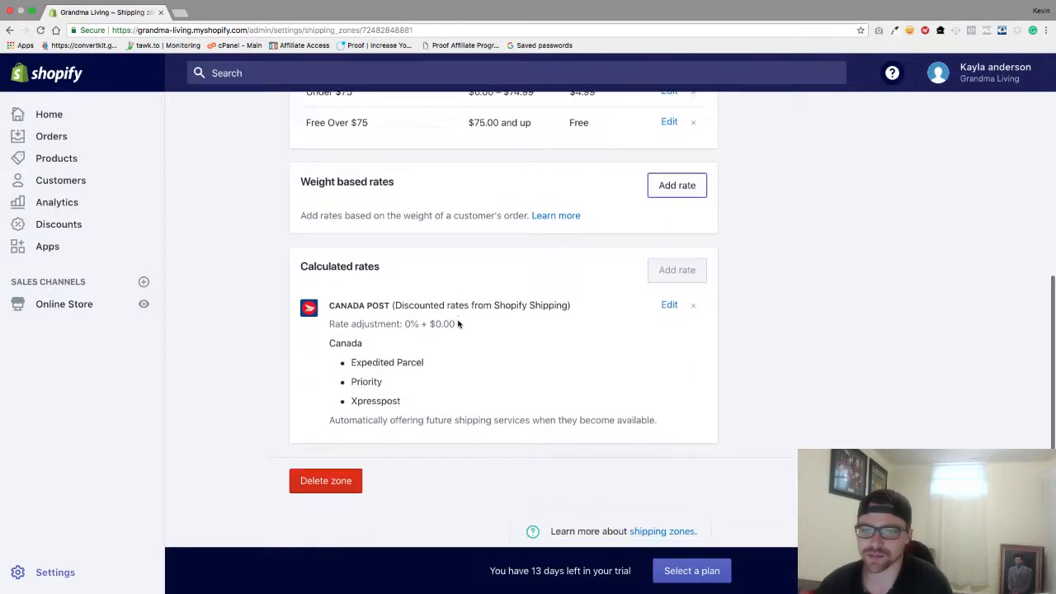
pyautogui.scroll(1, 494, 305)
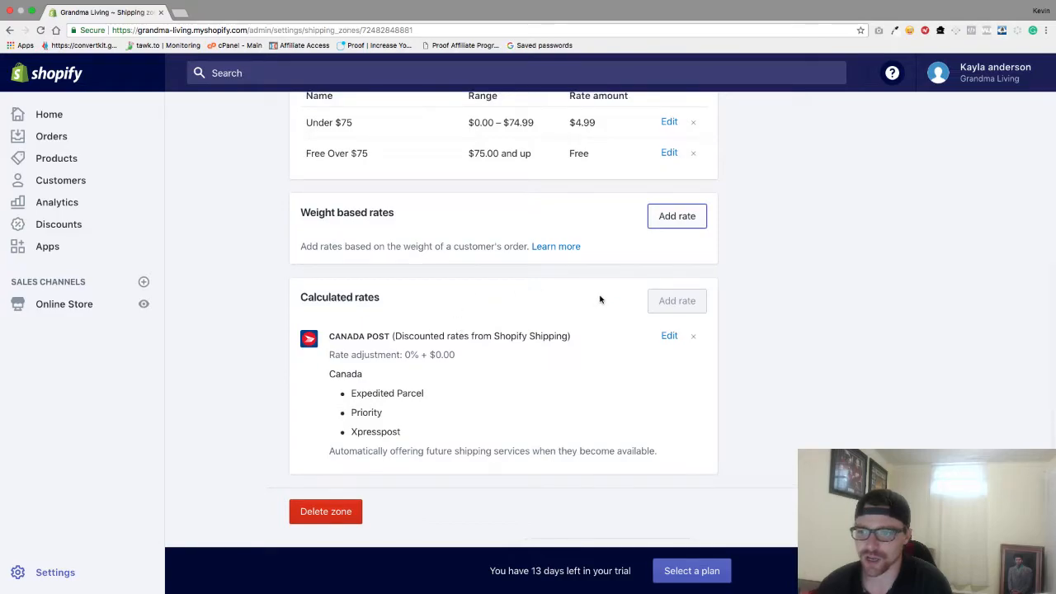
pyautogui.scroll(1, 600, 297)
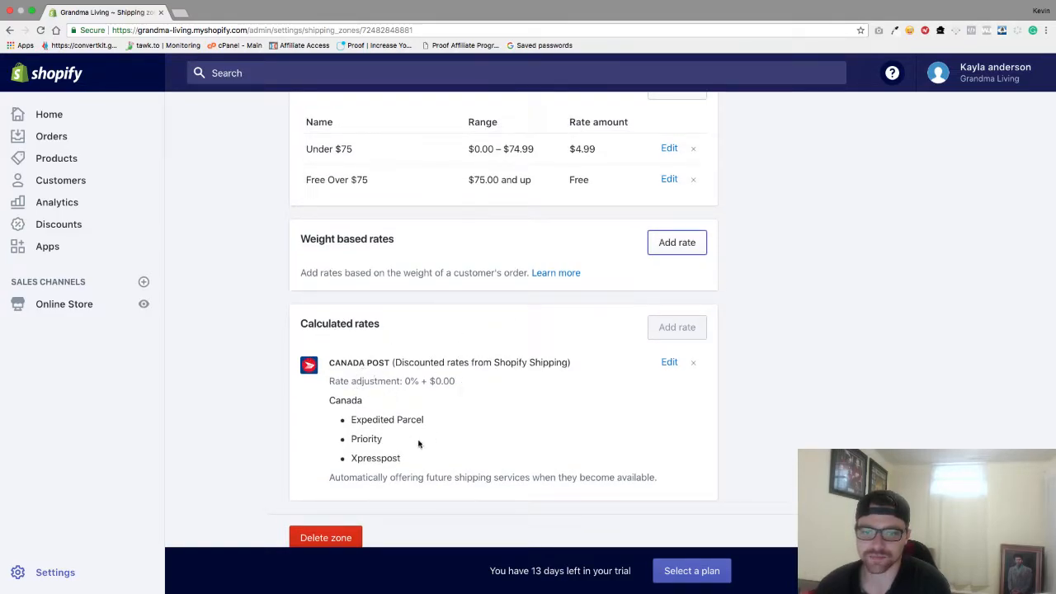
pyautogui.scroll(1, 481, 285)
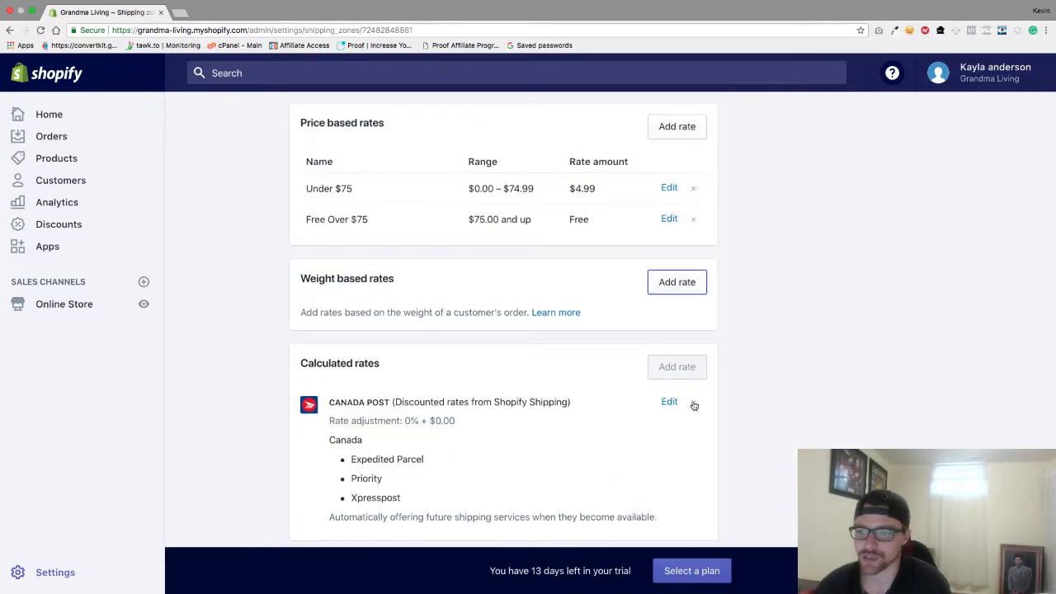
pyautogui.click(694, 402)
pyautogui.click(907, 71)
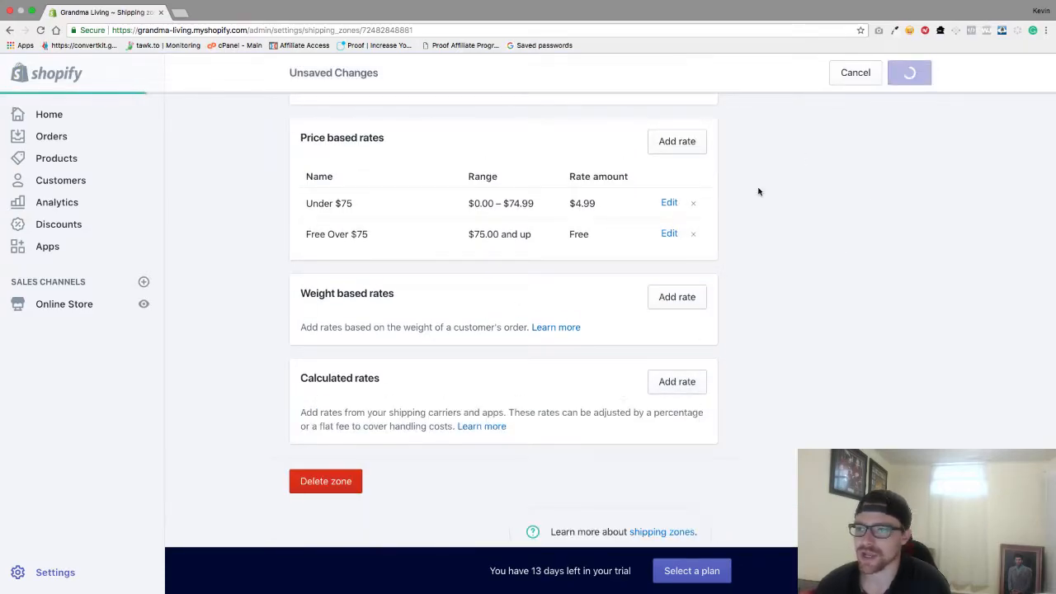
# Step: Return from the Domestic zone to the store's shipping settings
pyautogui.scroll(6, 608, 287)
pyautogui.scroll(1, 608, 287)
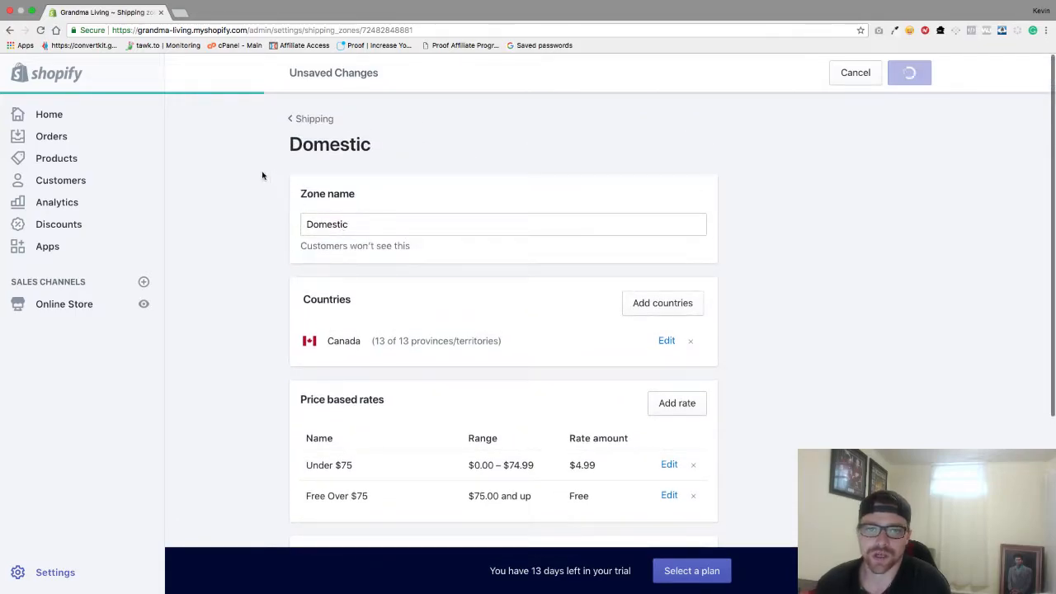
pyautogui.rightClick(449, 325)
pyautogui.click(365, 305)
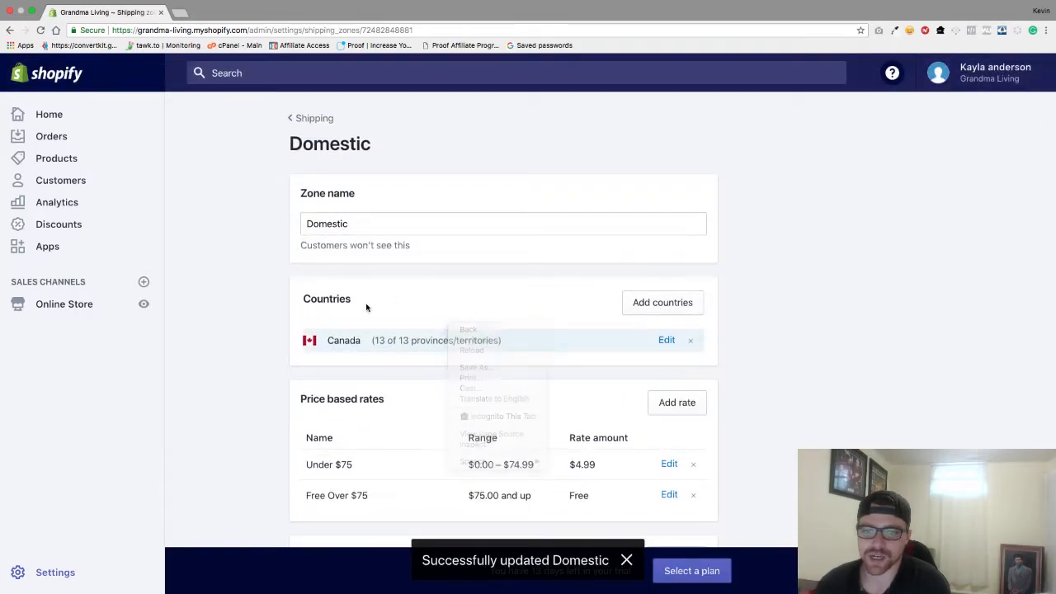
pyautogui.click(298, 118)
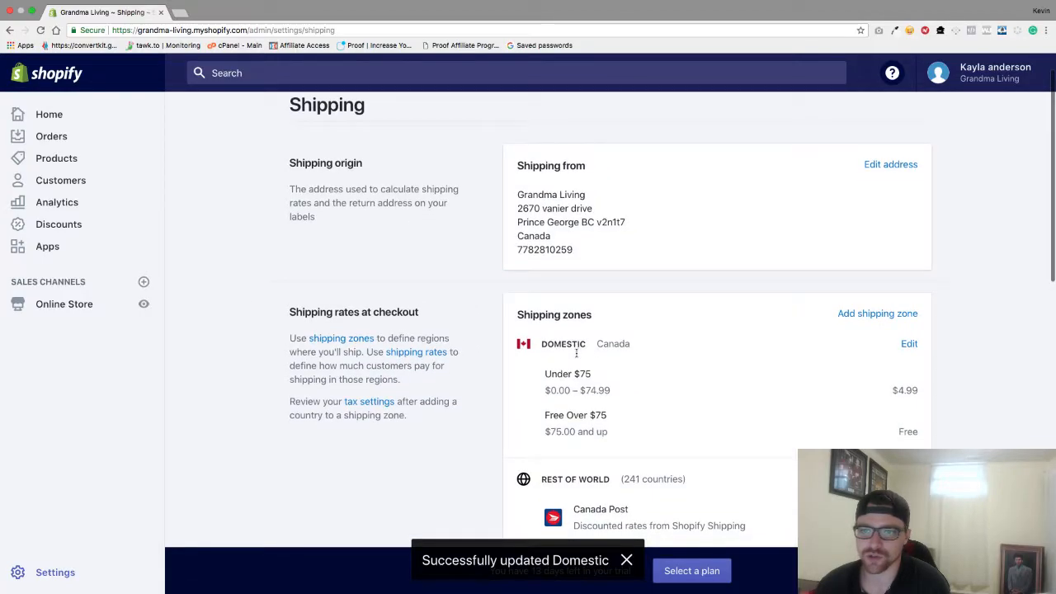
# Step: Review the shipping zones, label format, saved packages and additional shipping methods in the shipping settings
pyautogui.scroll(-2, 620, 371)
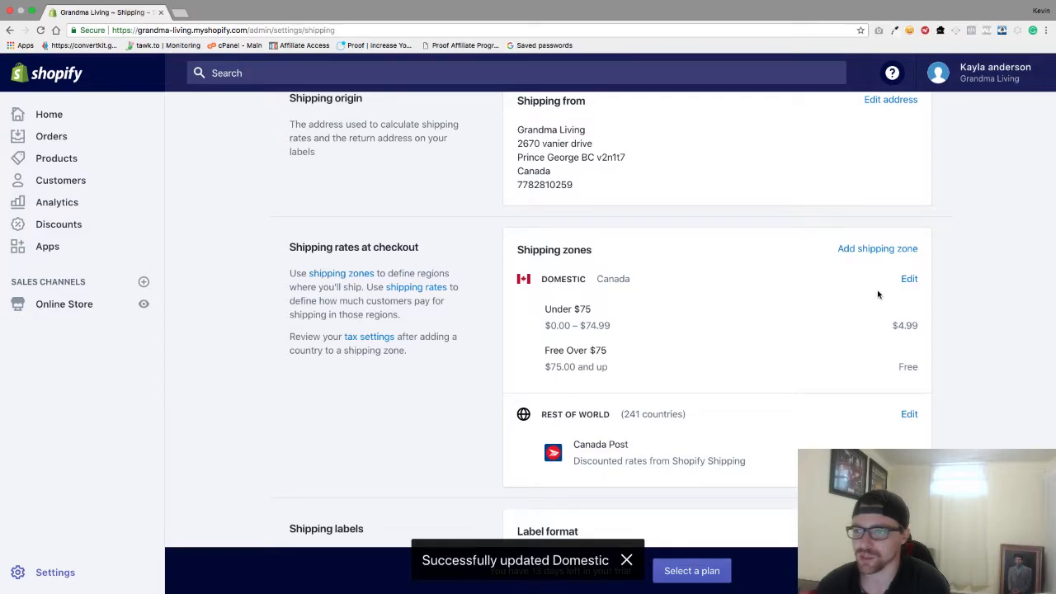
pyautogui.scroll(-6, 787, 425)
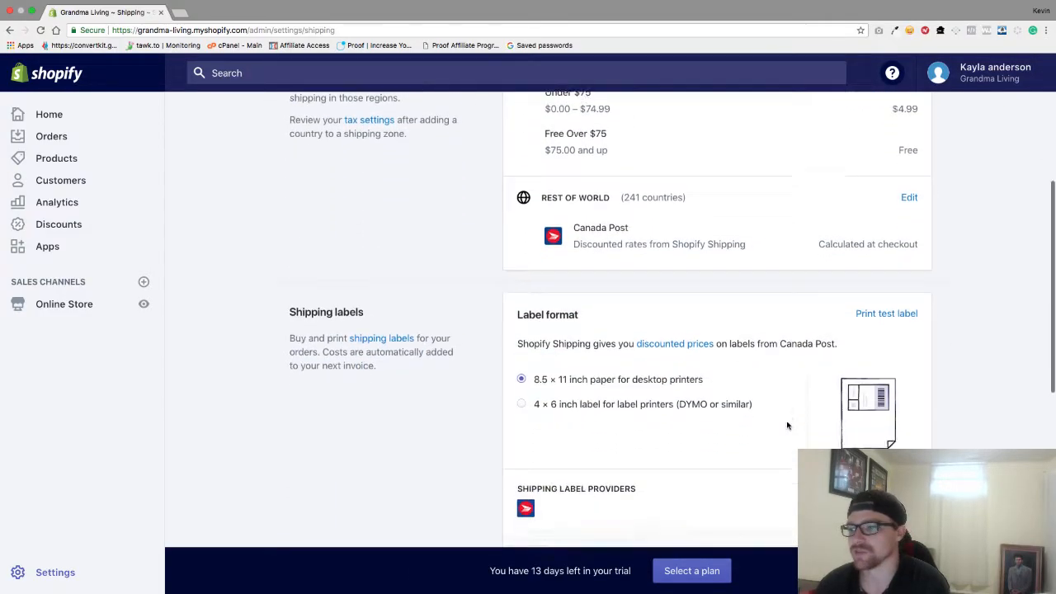
pyautogui.scroll(3, 787, 426)
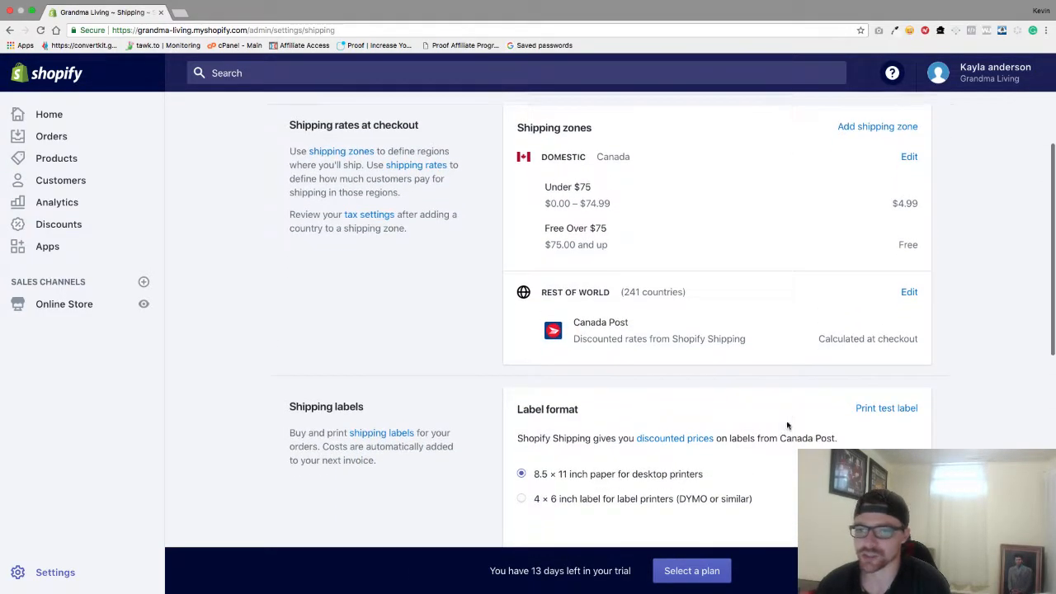
pyautogui.scroll(-4, 669, 352)
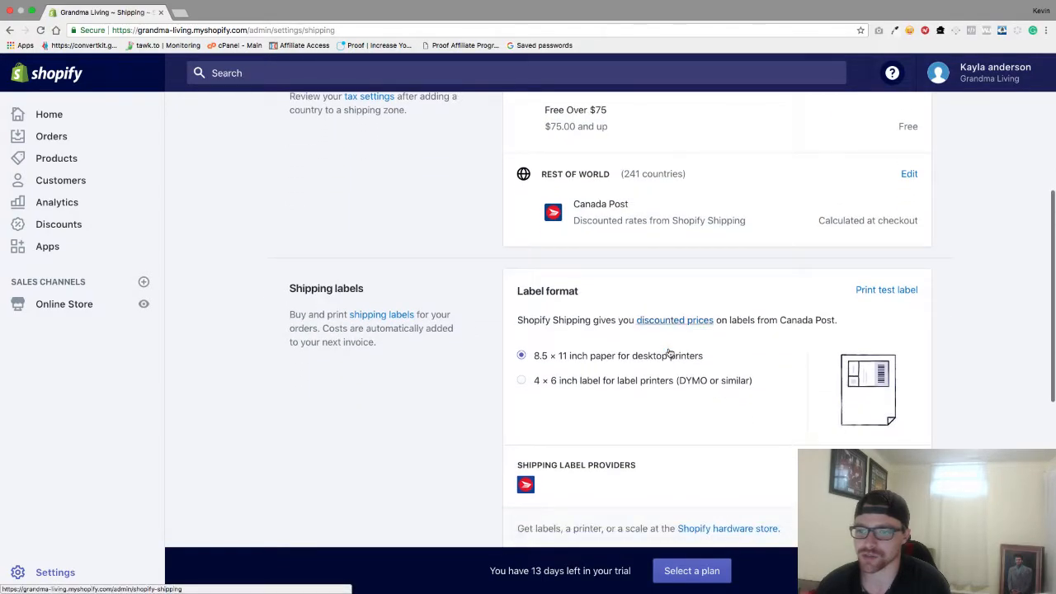
pyautogui.scroll(-12, 669, 352)
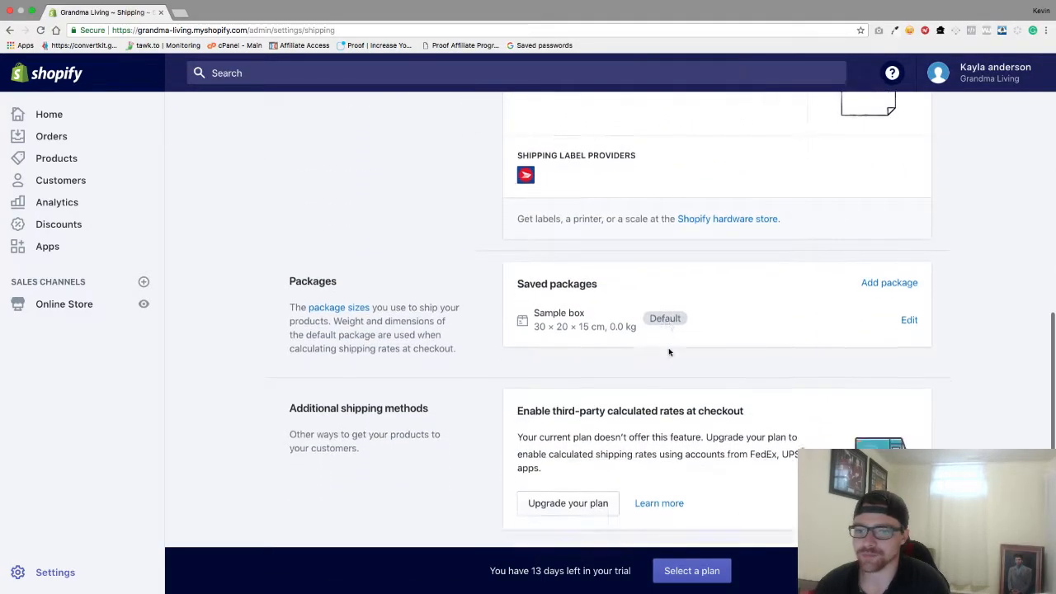
pyautogui.scroll(15, 668, 352)
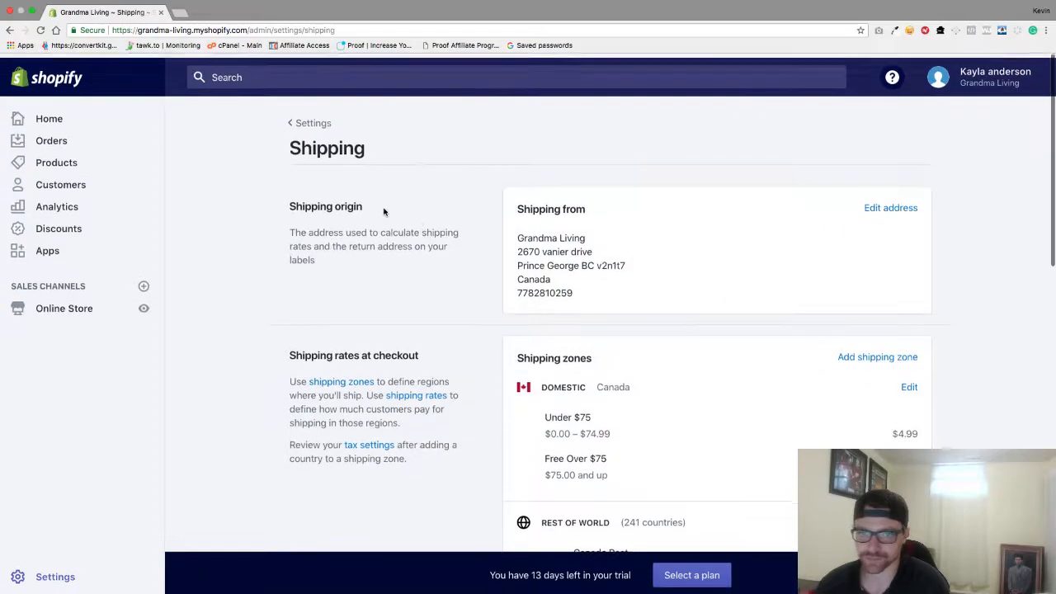
# Step: Go back to the settings overview and open the store's sales channels settings
pyautogui.click(308, 118)
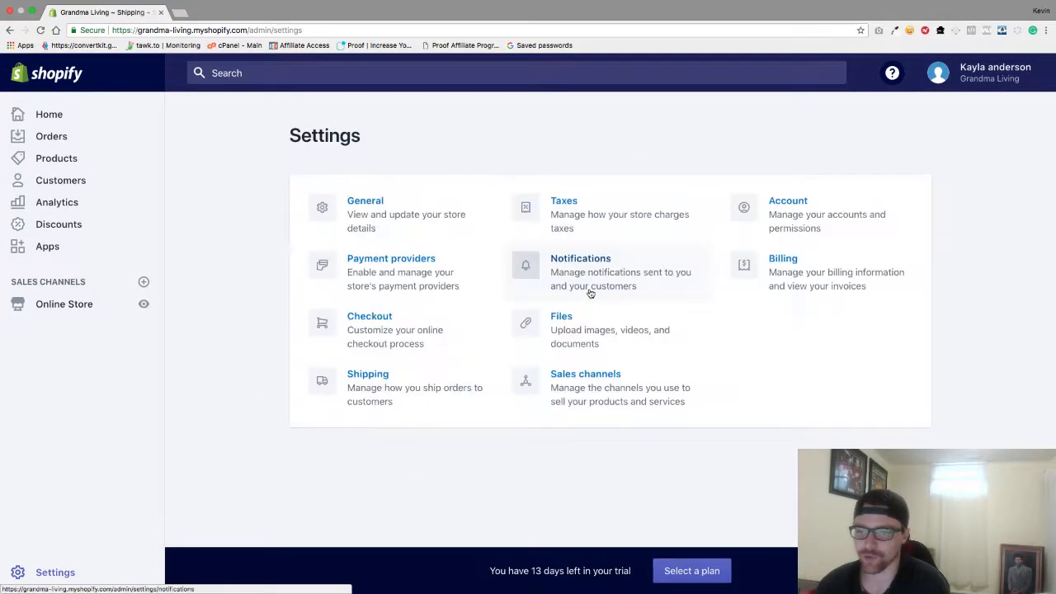
pyautogui.click(580, 383)
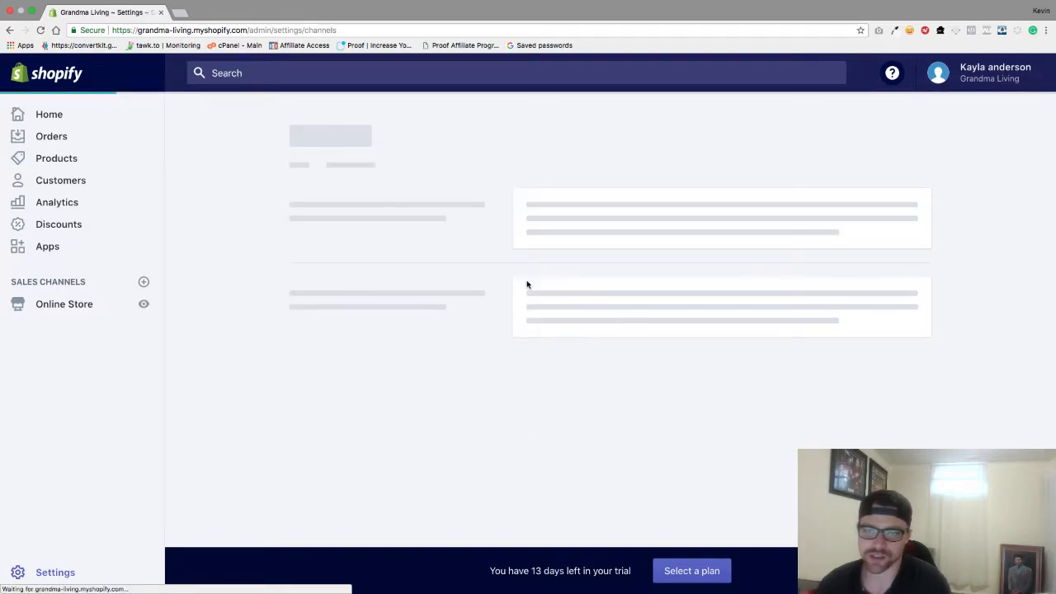
pyautogui.scroll(-1, 429, 306)
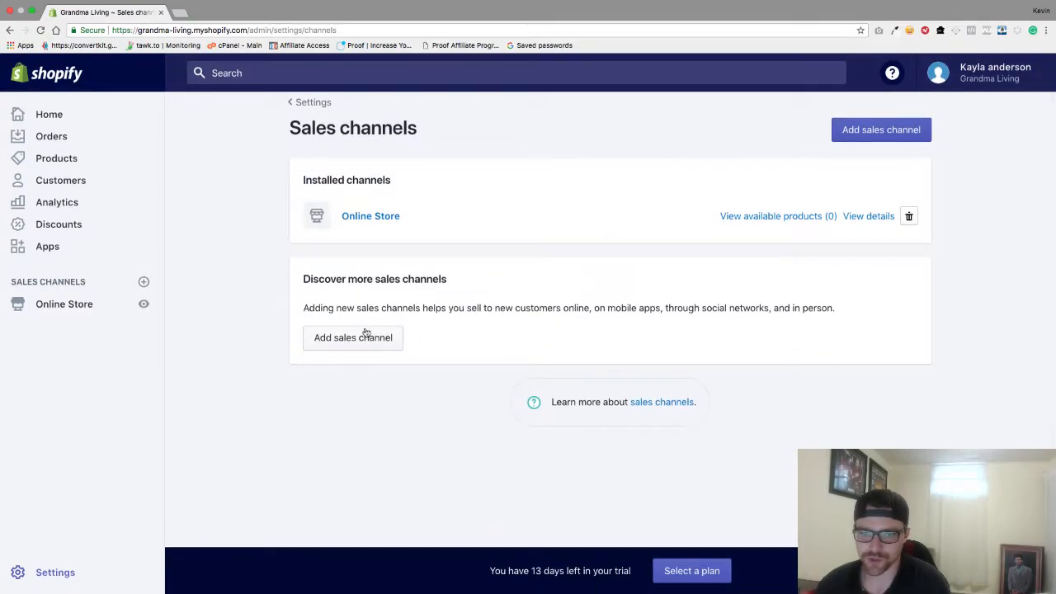